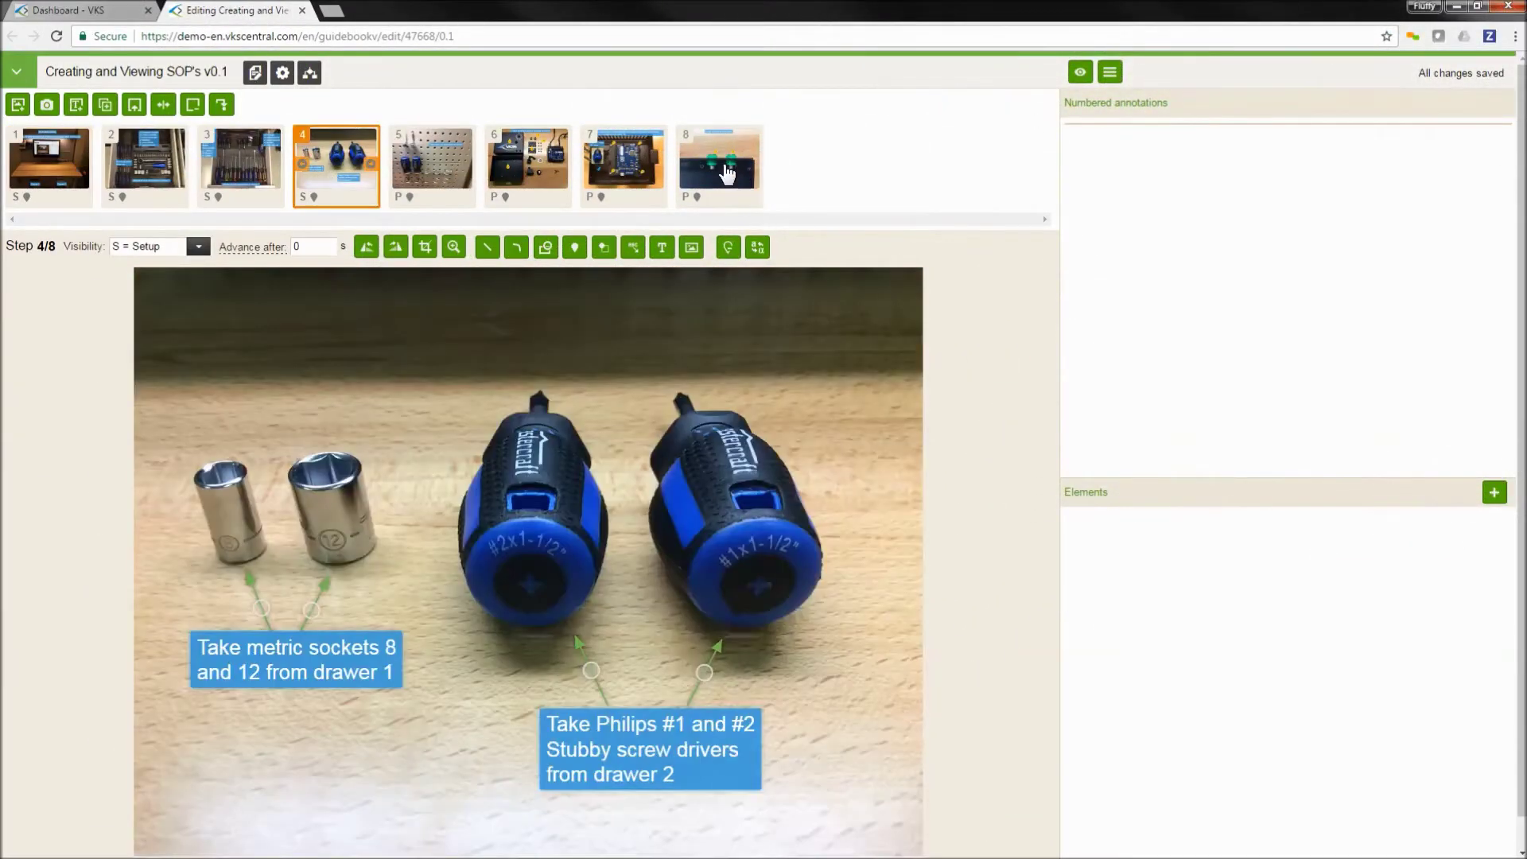
Step: Add a text label "Remove nuts before installing" to step 8 and place it below the two banana connectors
left_click(728, 174)
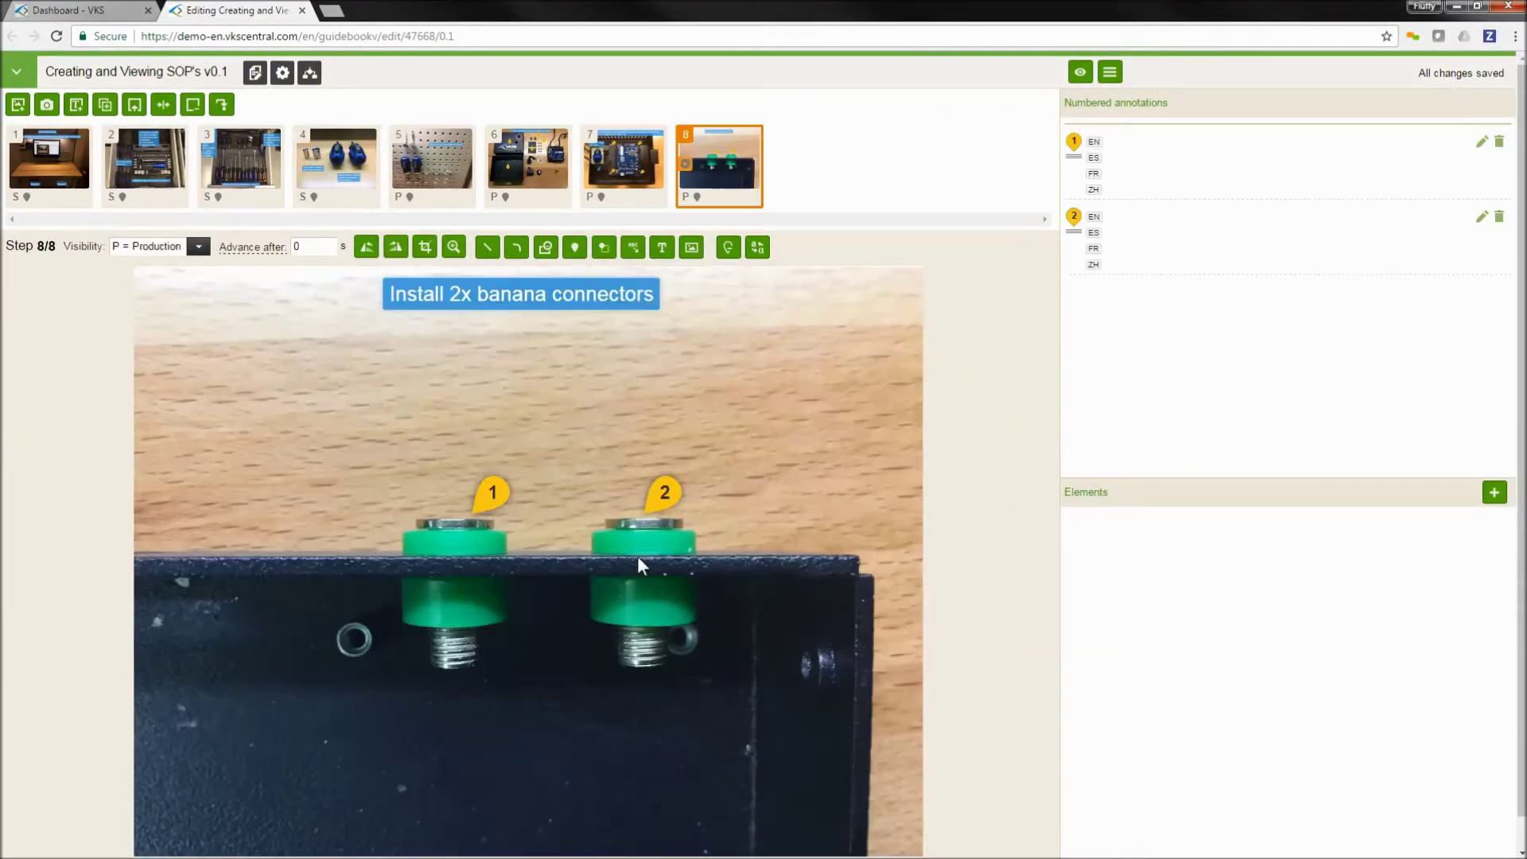
right_click(541, 672)
left_click(559, 742)
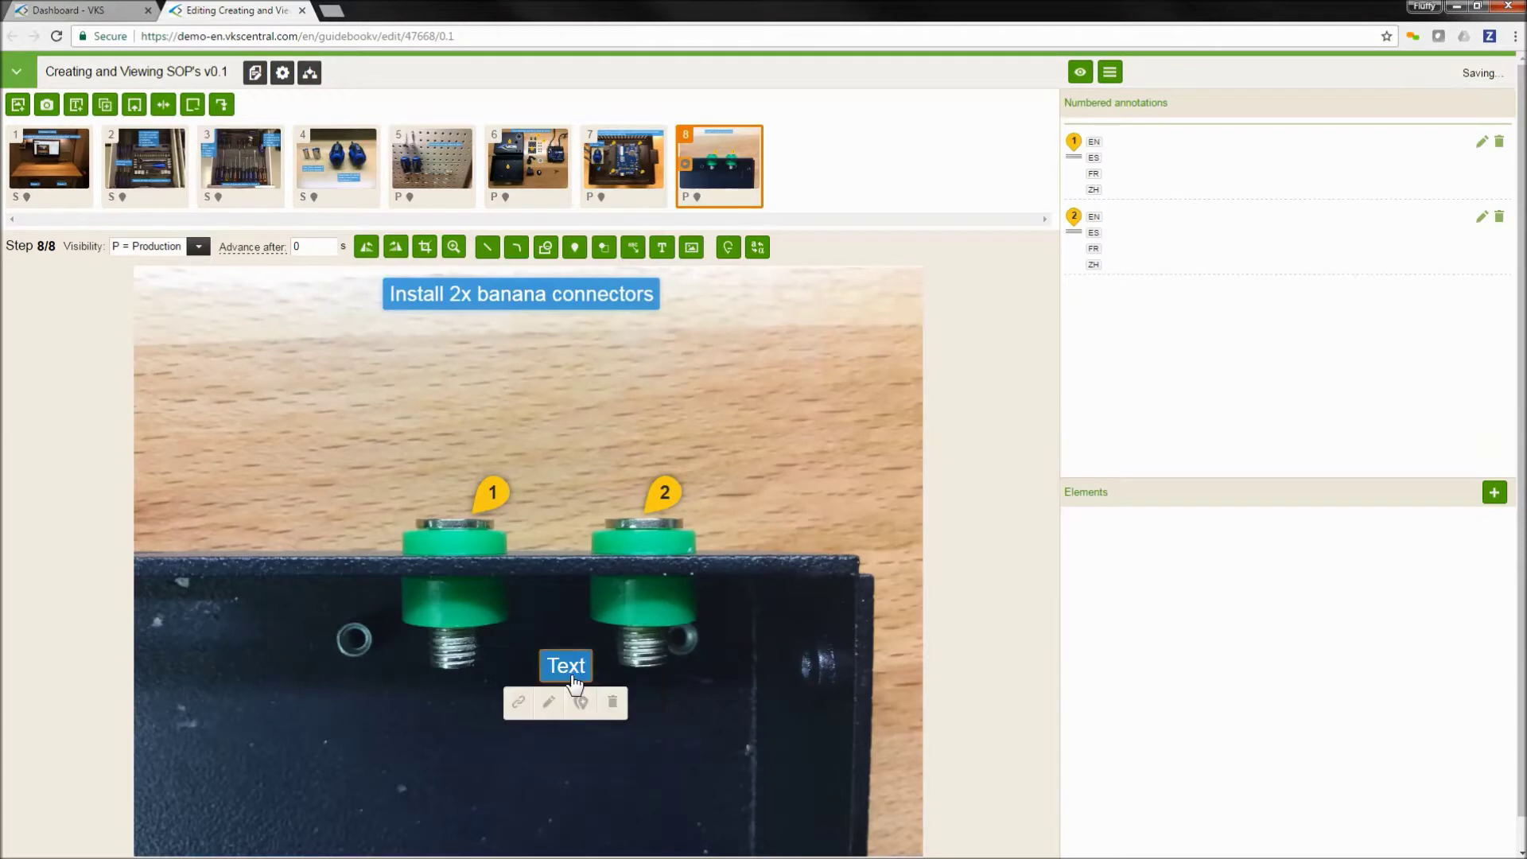
left_click(549, 703)
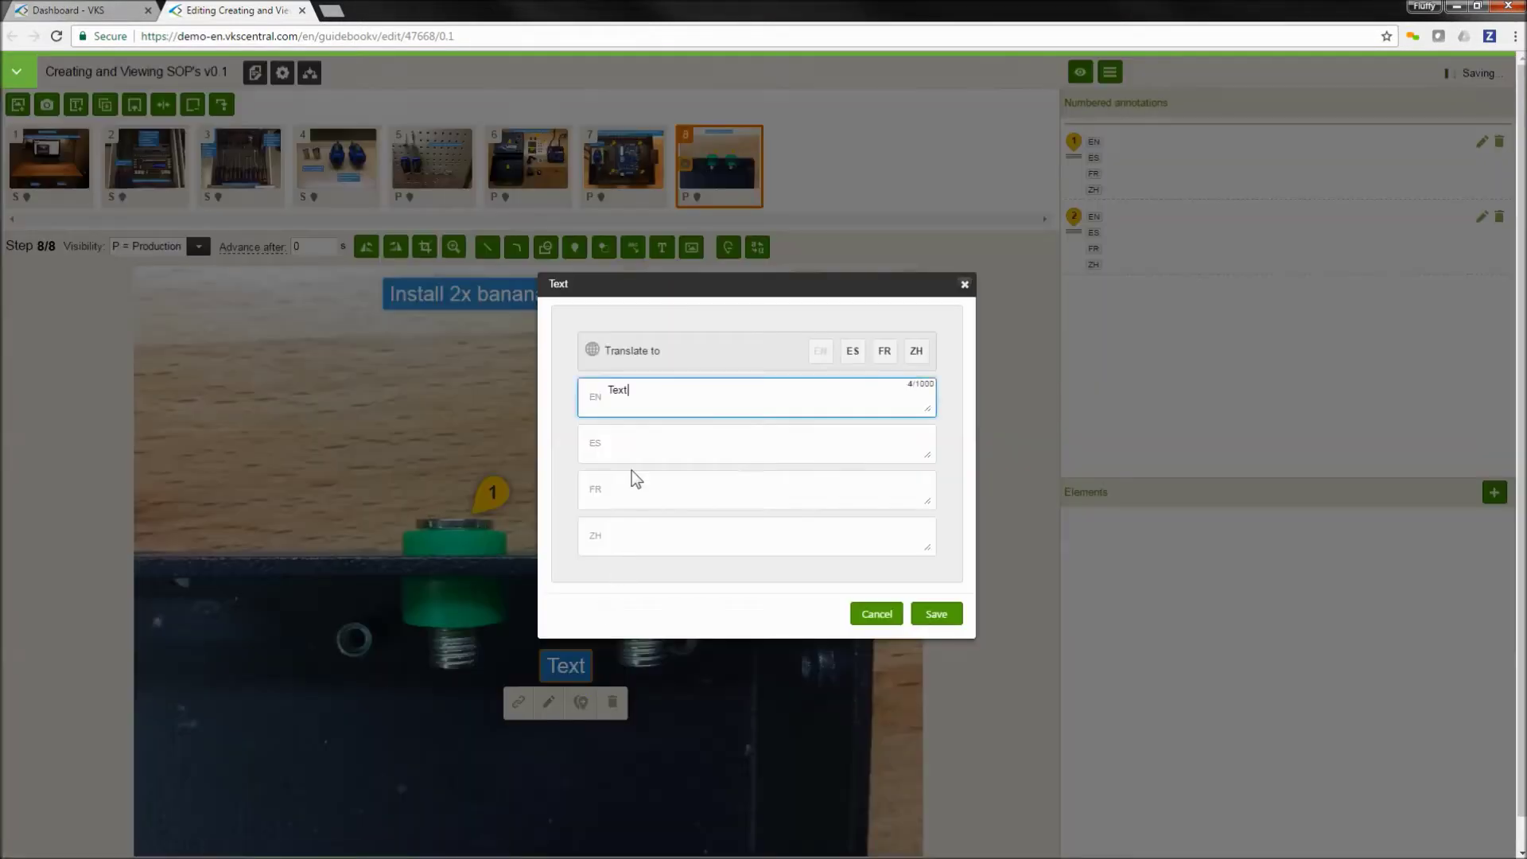
left_click_drag(637, 391, 598, 390)
type("R")
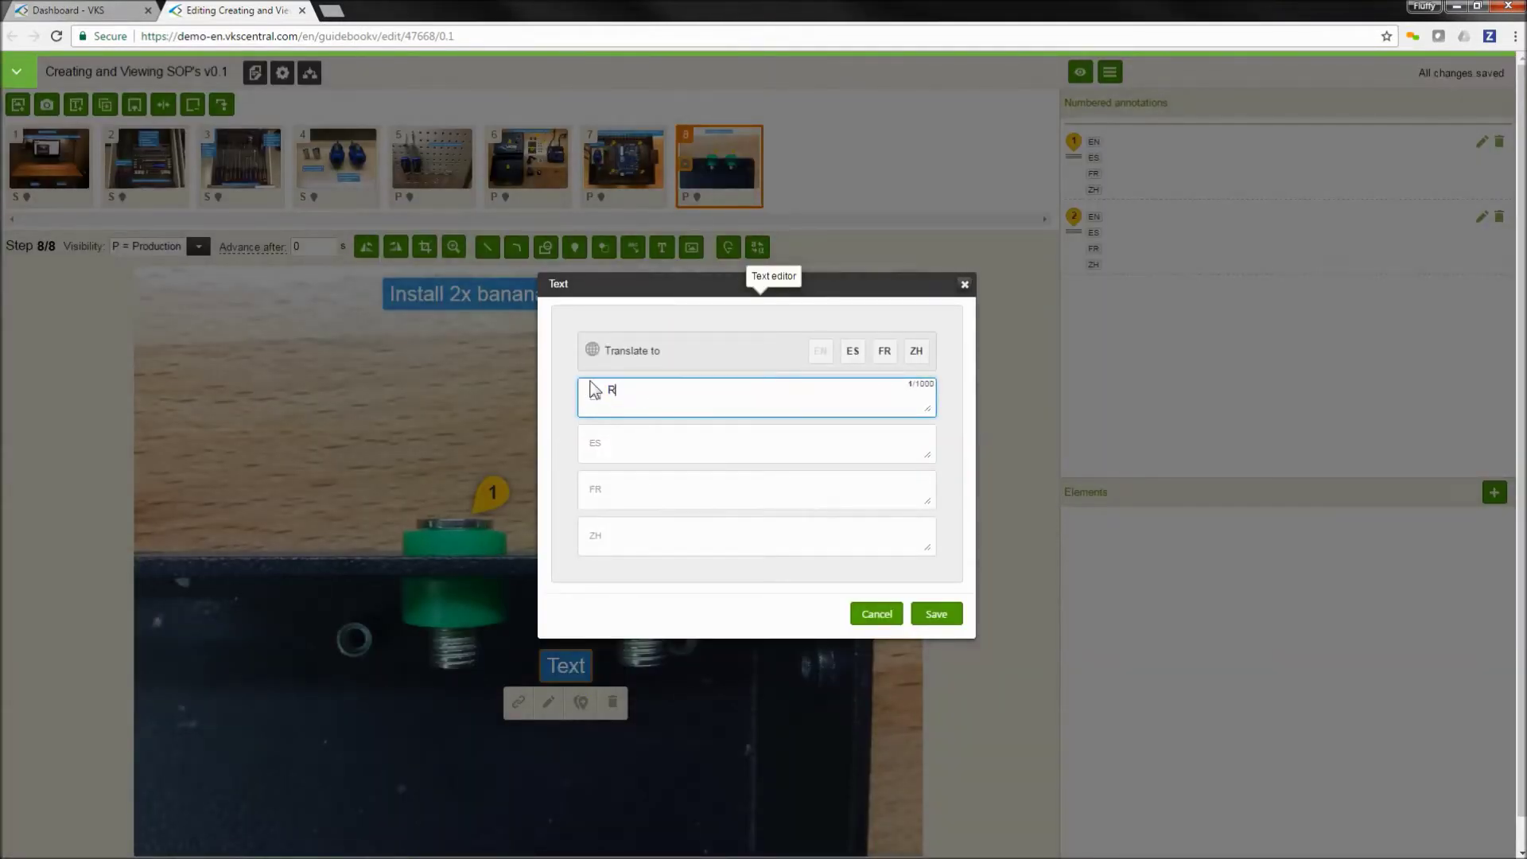
type("emove nuts before installing")
left_click(923, 614)
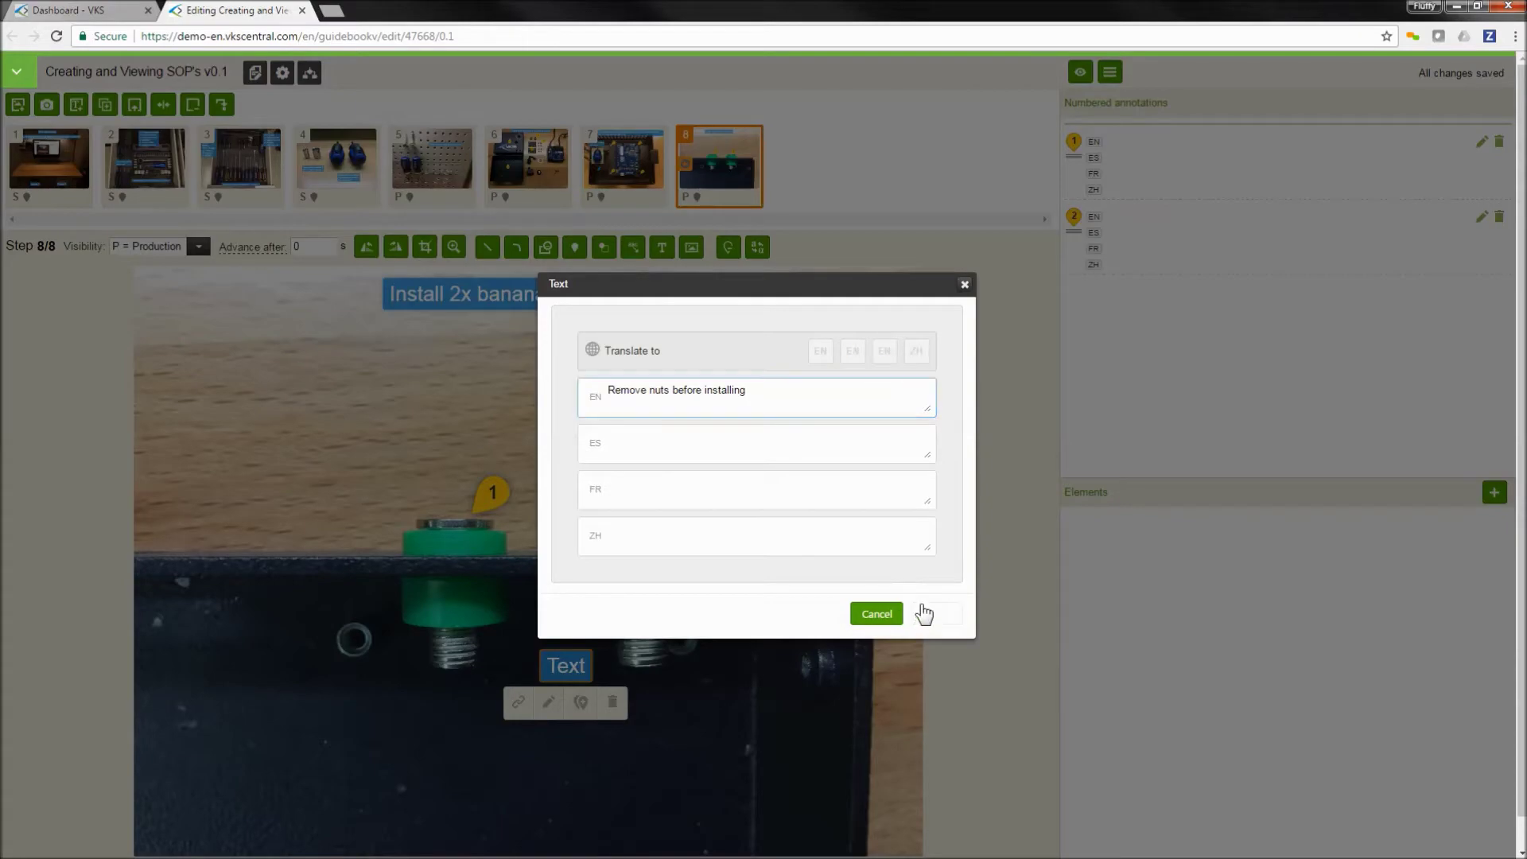
left_click_drag(552, 682, 552, 791)
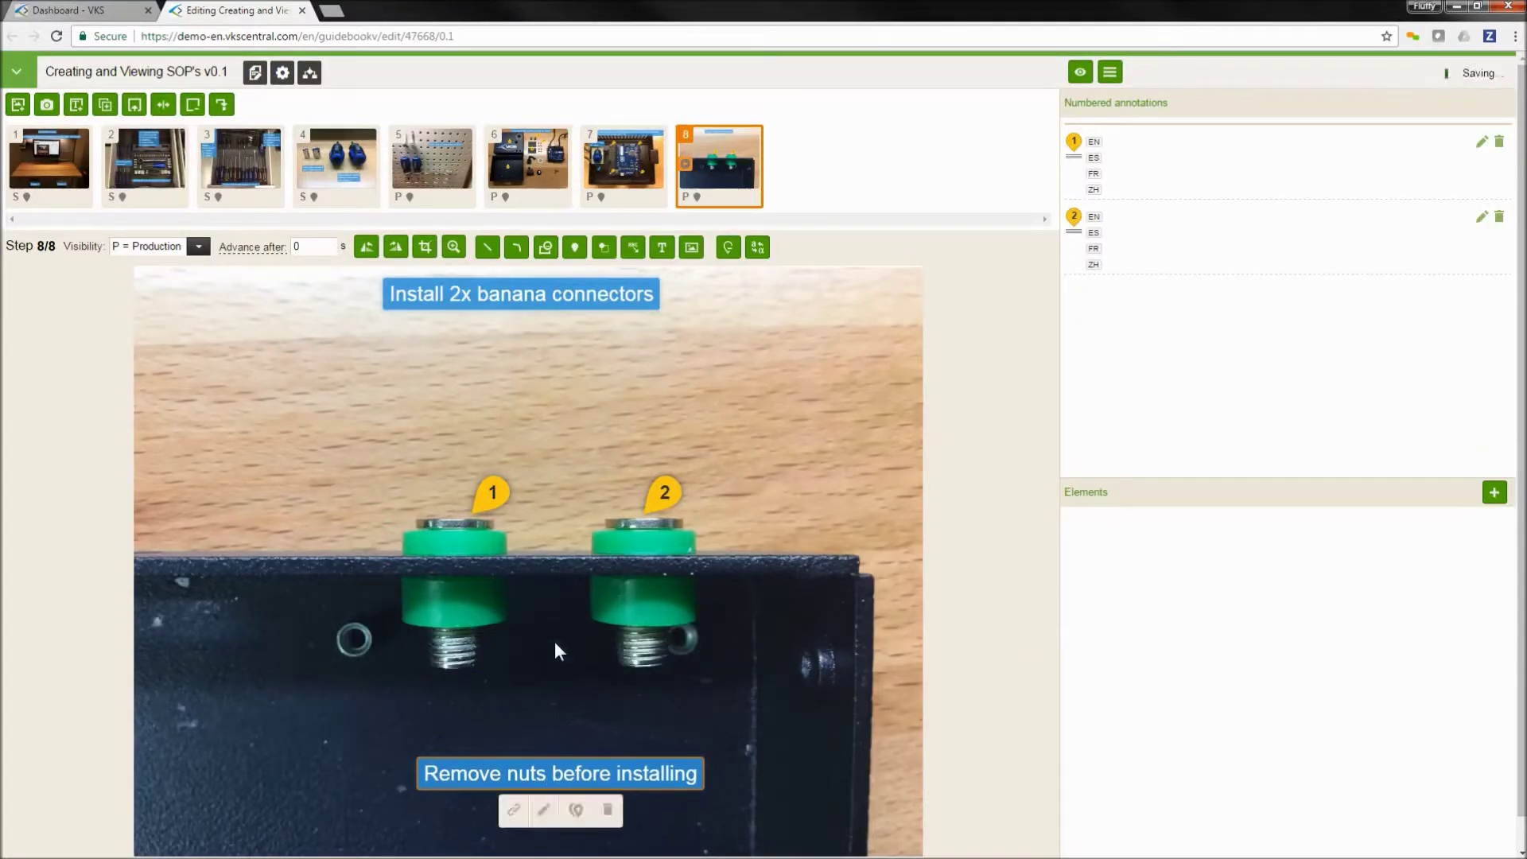
Step: Add a line annotation with an arrowhead leading from the "Remove nuts before installing" label to the thread of connector 1
right_click(555, 641)
left_click(570, 661)
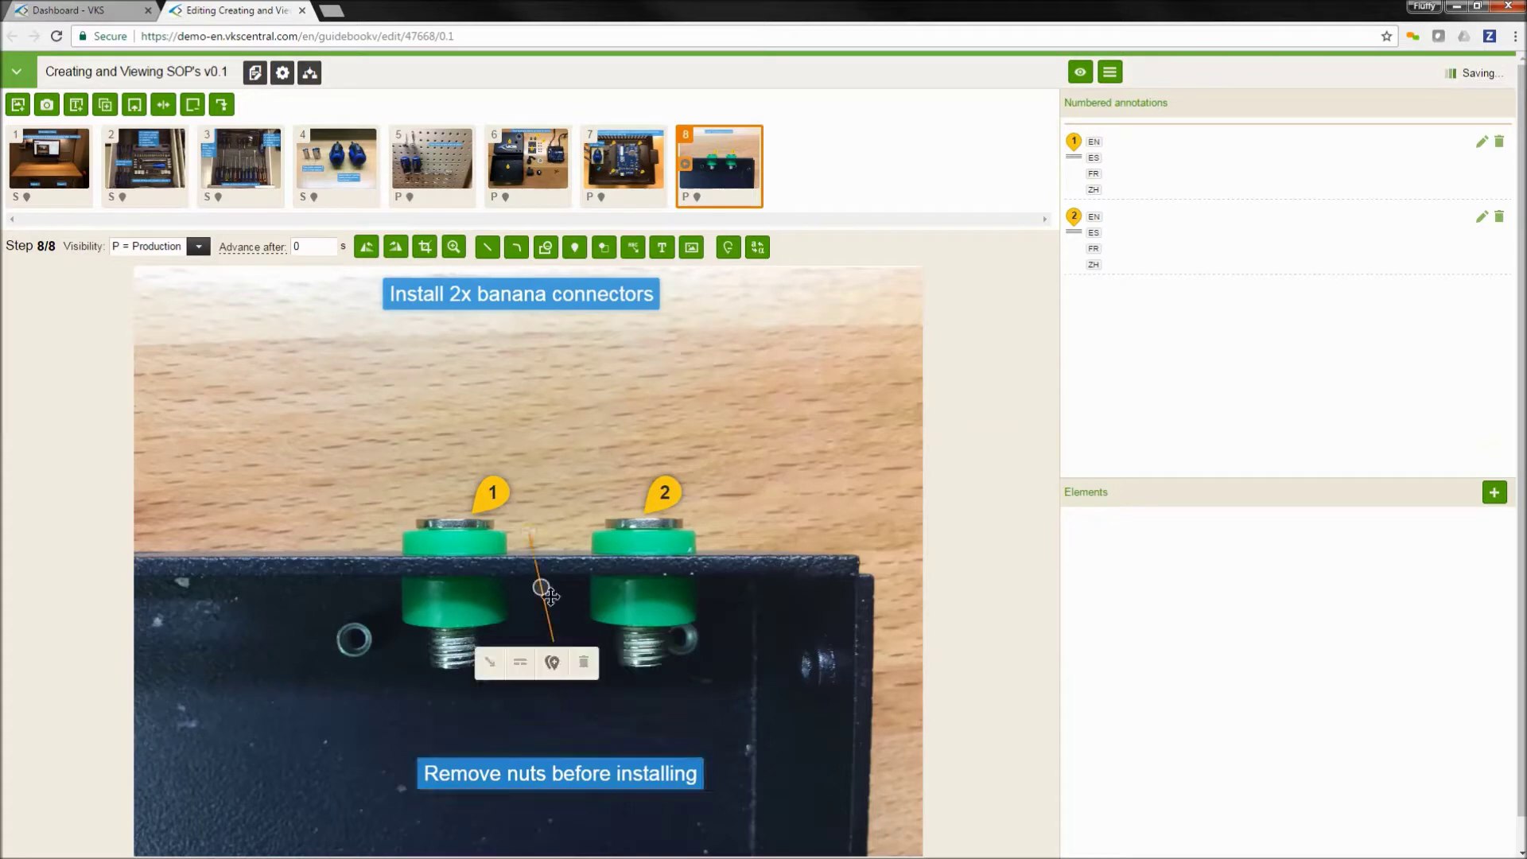
left_click(490, 662)
left_click_drag(538, 645, 508, 783)
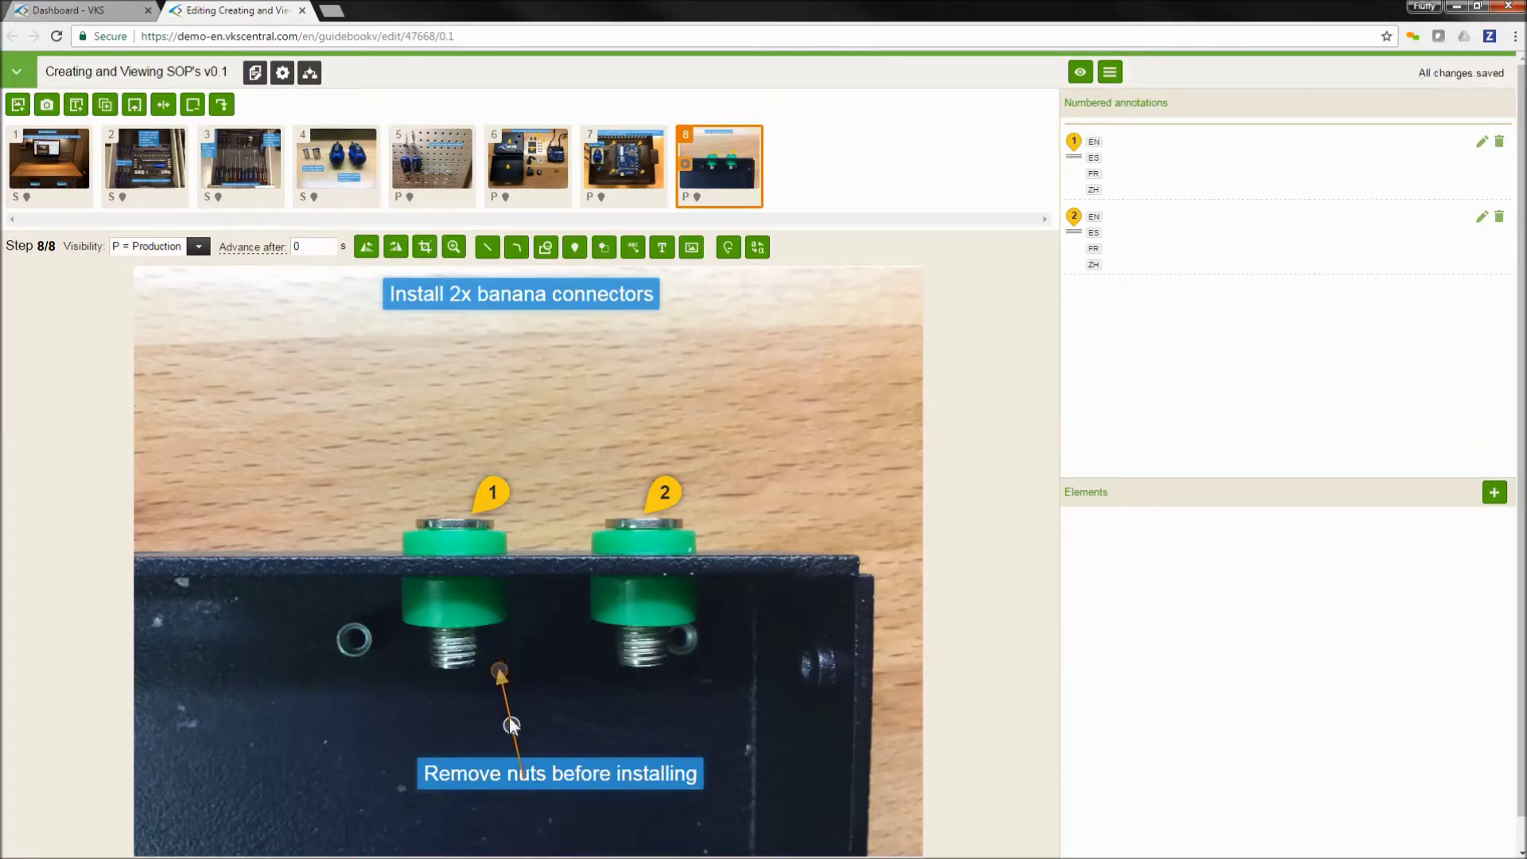
left_click_drag(508, 679, 492, 646)
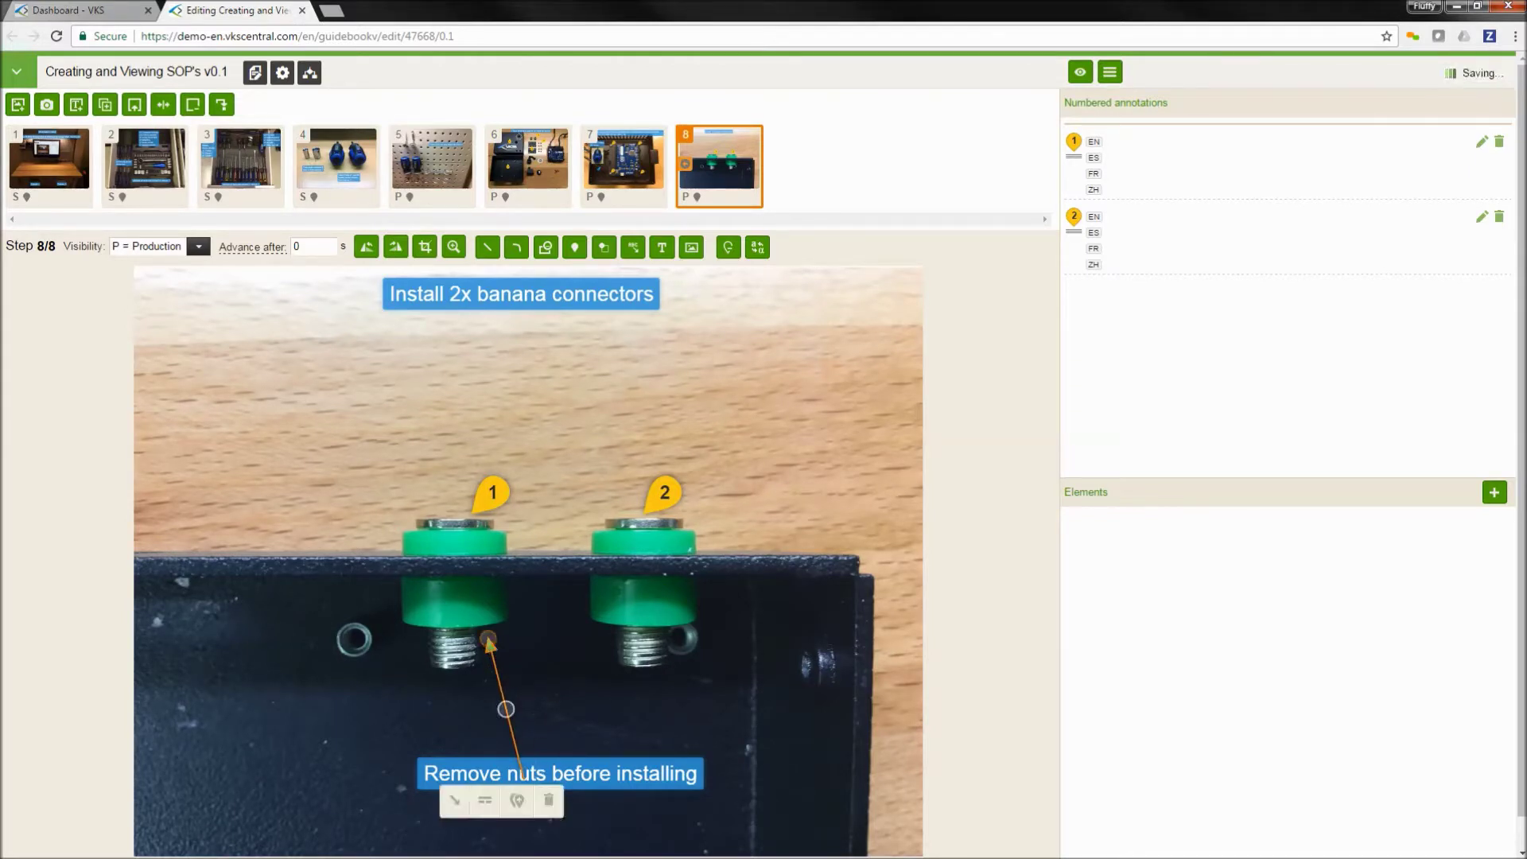
Step: Duplicate the arrow and aim the copy from the label at connector 2's thread, keeping the label in front
key("ctrl+v")
left_click_drag(545, 740, 567, 712)
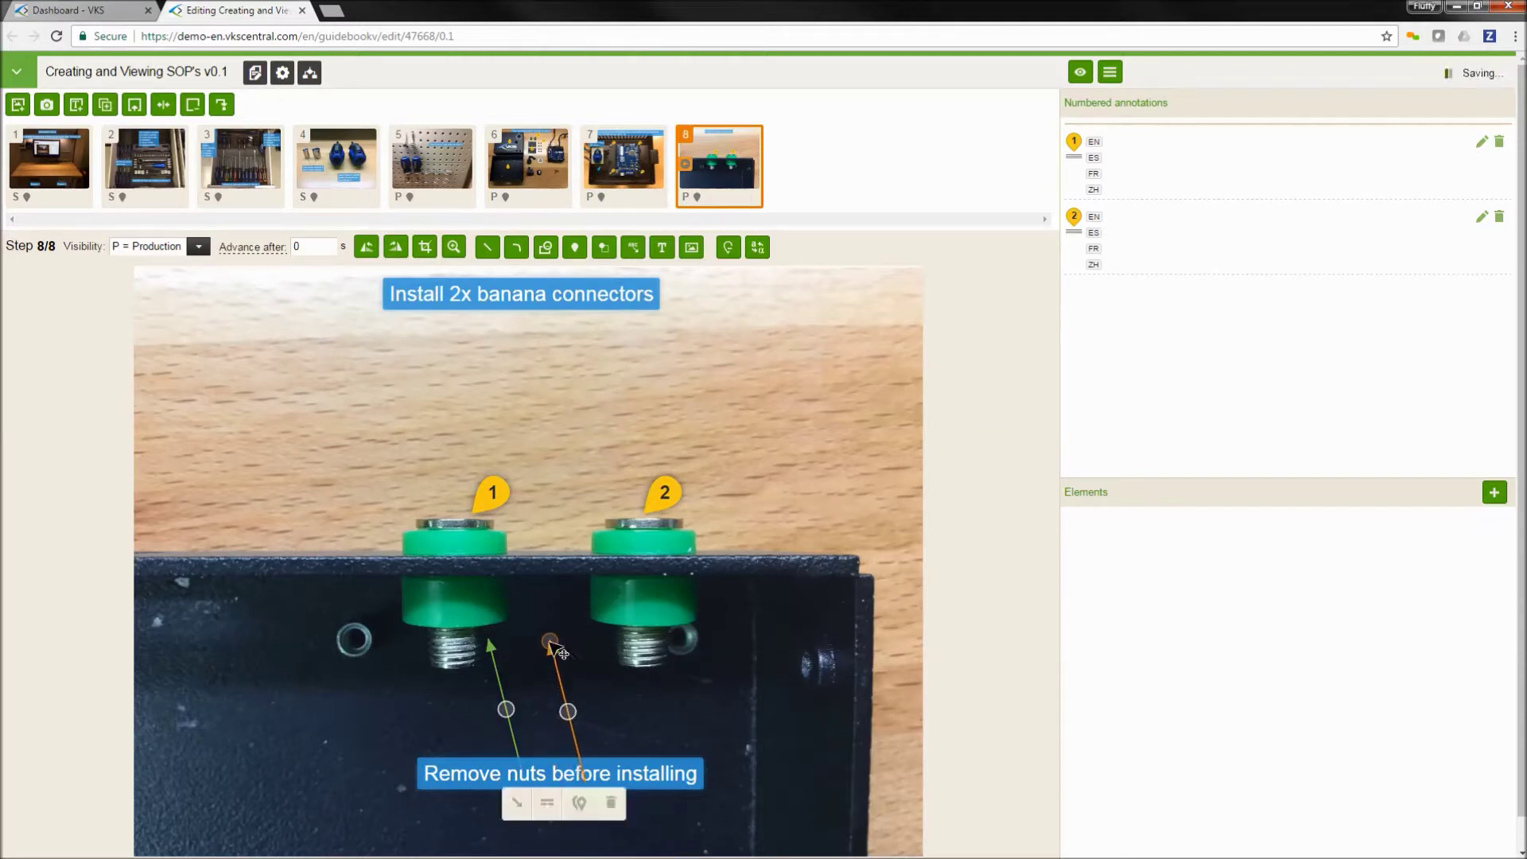
left_click_drag(549, 641, 610, 637)
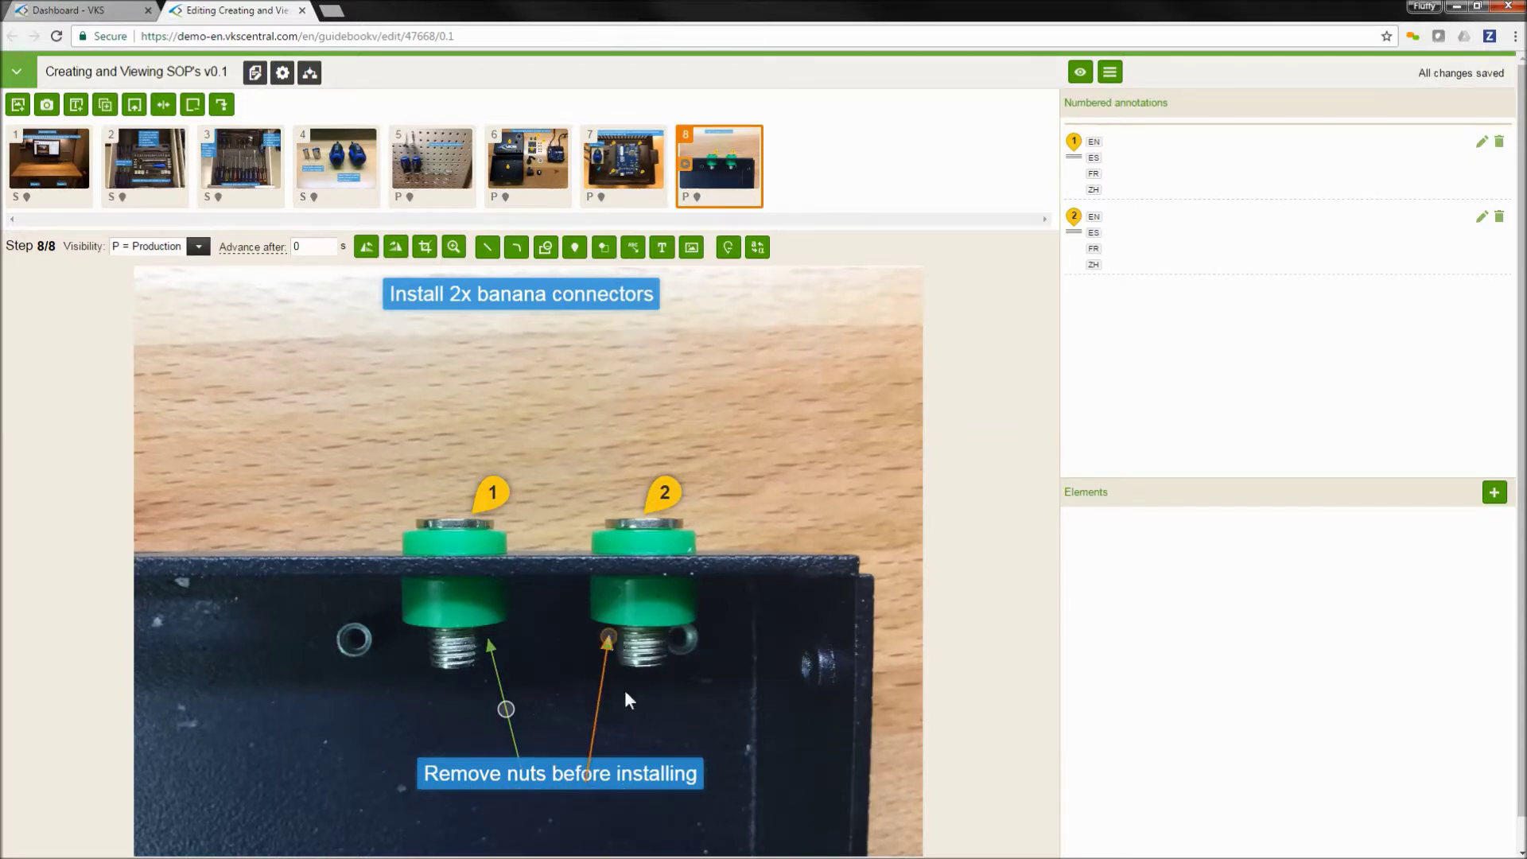
left_click(637, 774)
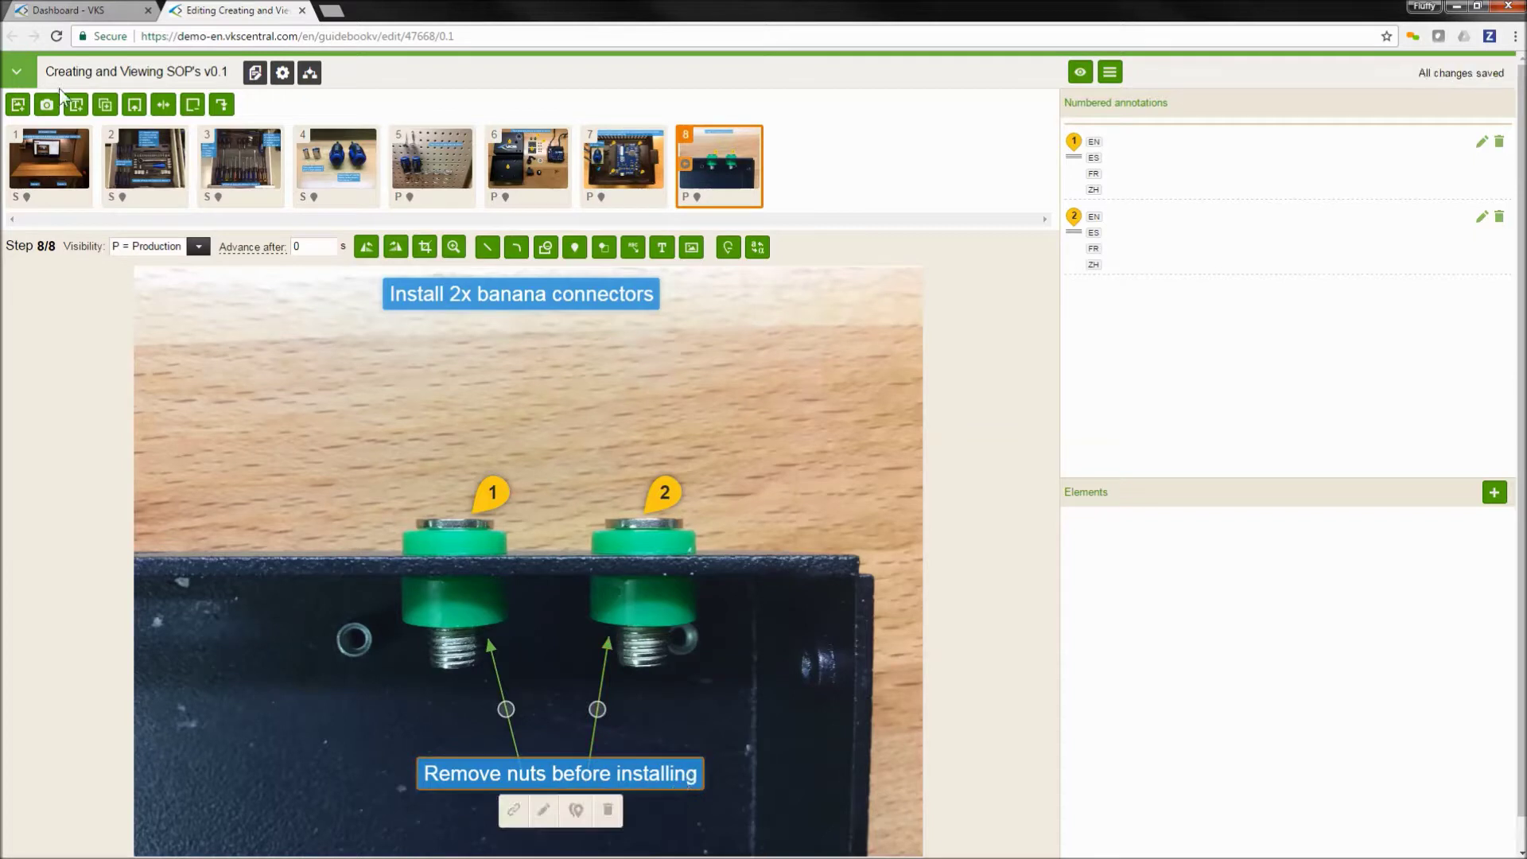
Step: Insert a new step after step 8 using the unused photo of the wired green connectors
left_click(18, 106)
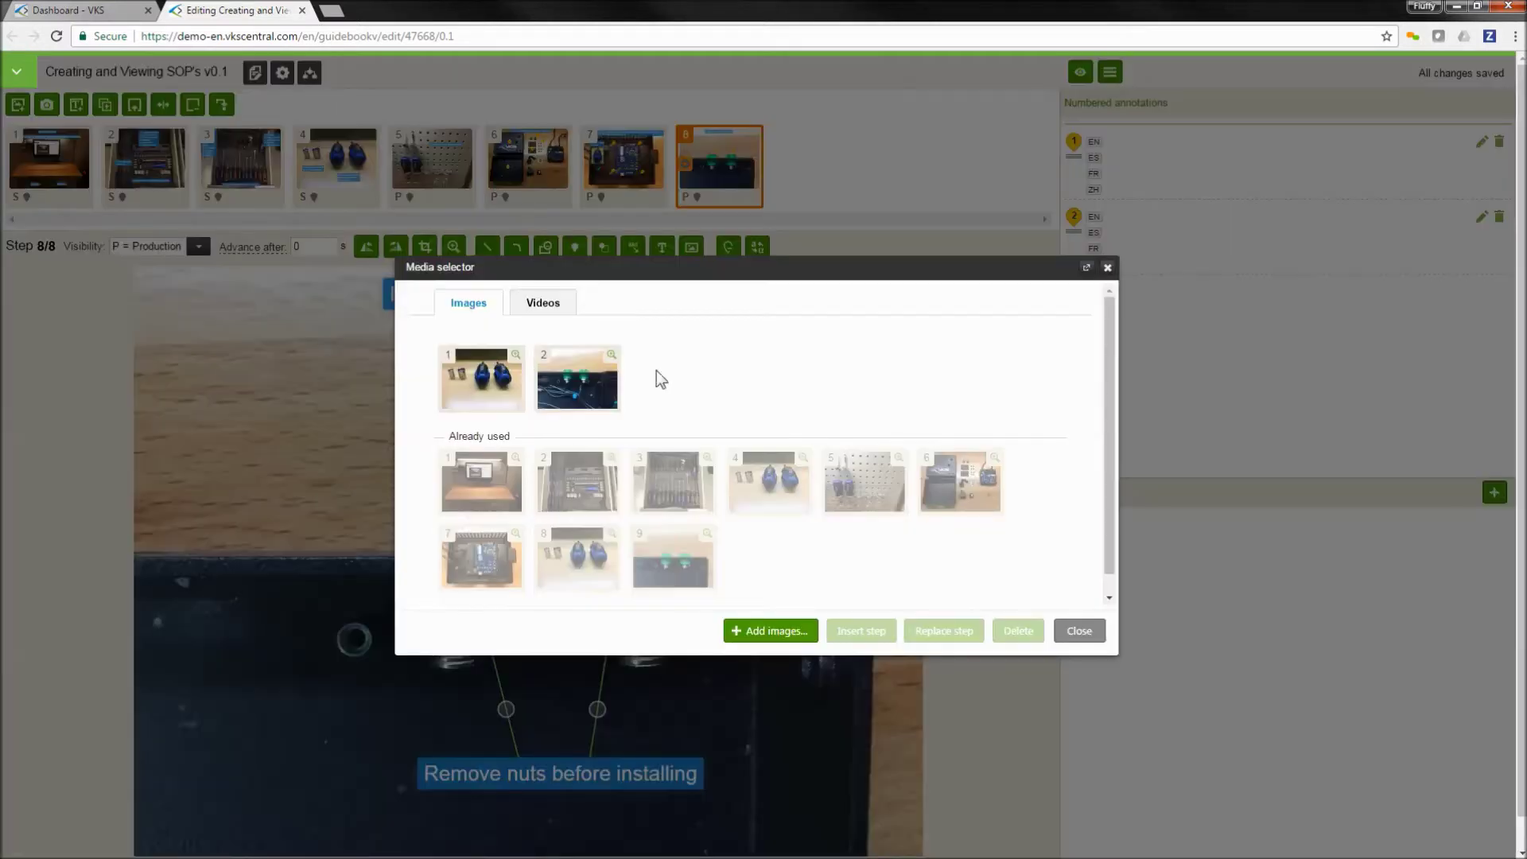
left_click(549, 394)
left_click(875, 633)
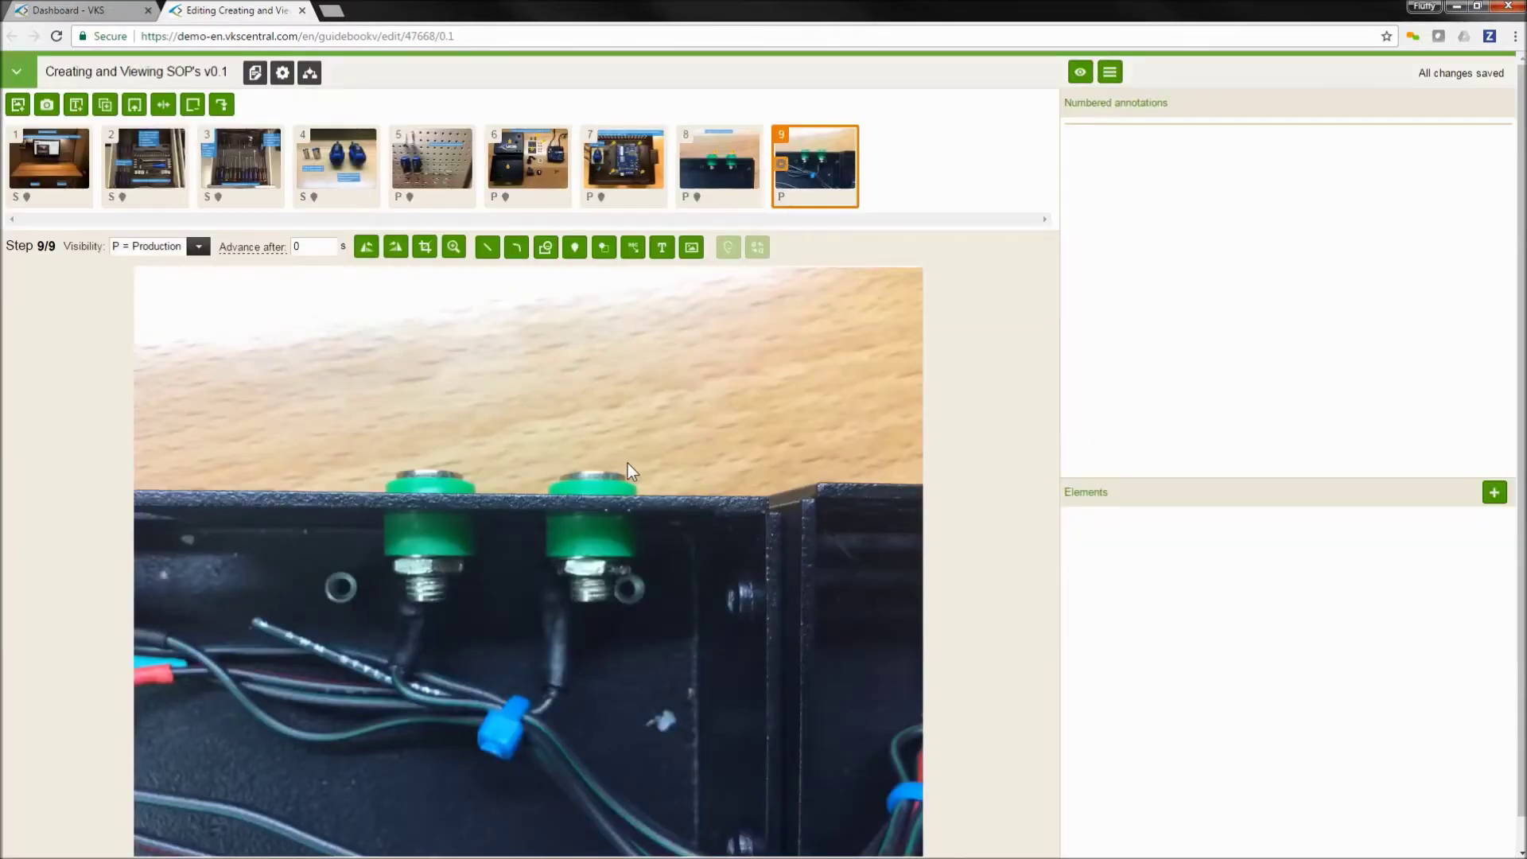
Step: Add a text label "Install lead rings onto connectors" to step 9 and place it along the photo's upper edge
left_click(628, 465)
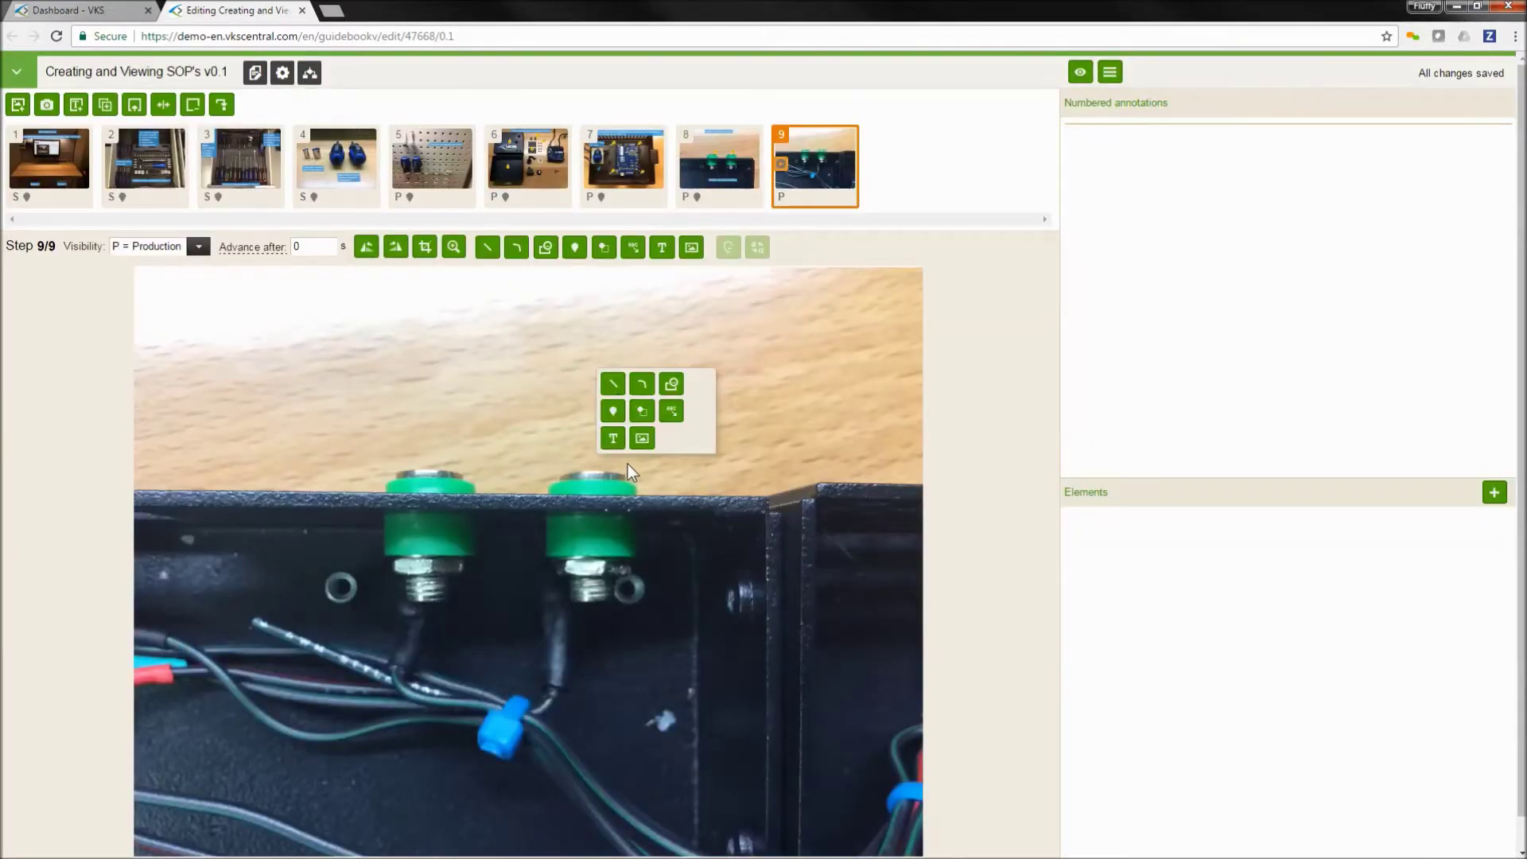
left_click(614, 436)
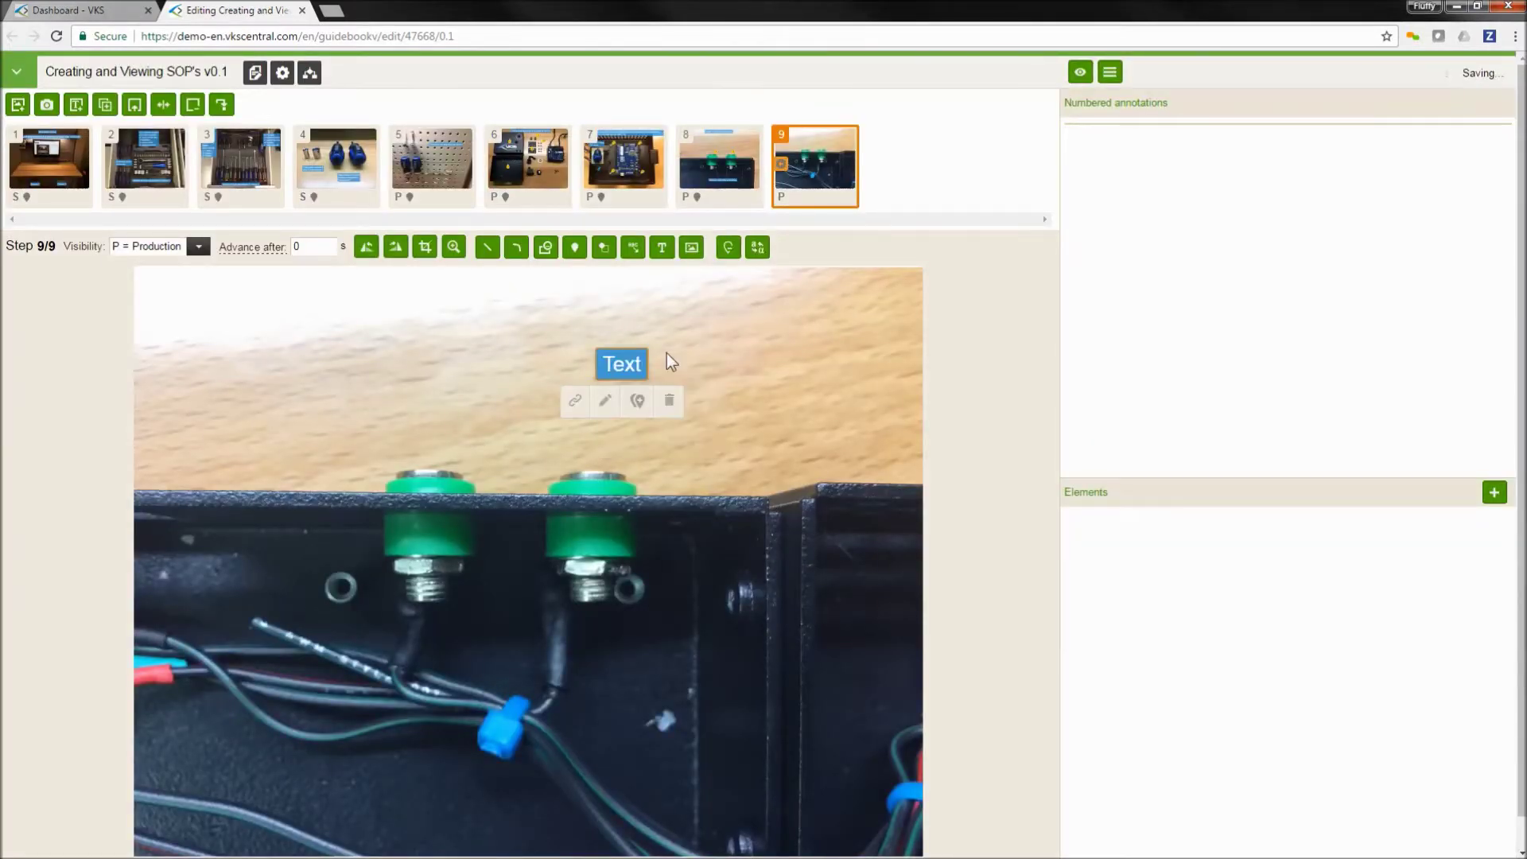
left_click(605, 400)
left_click_drag(666, 398, 576, 395)
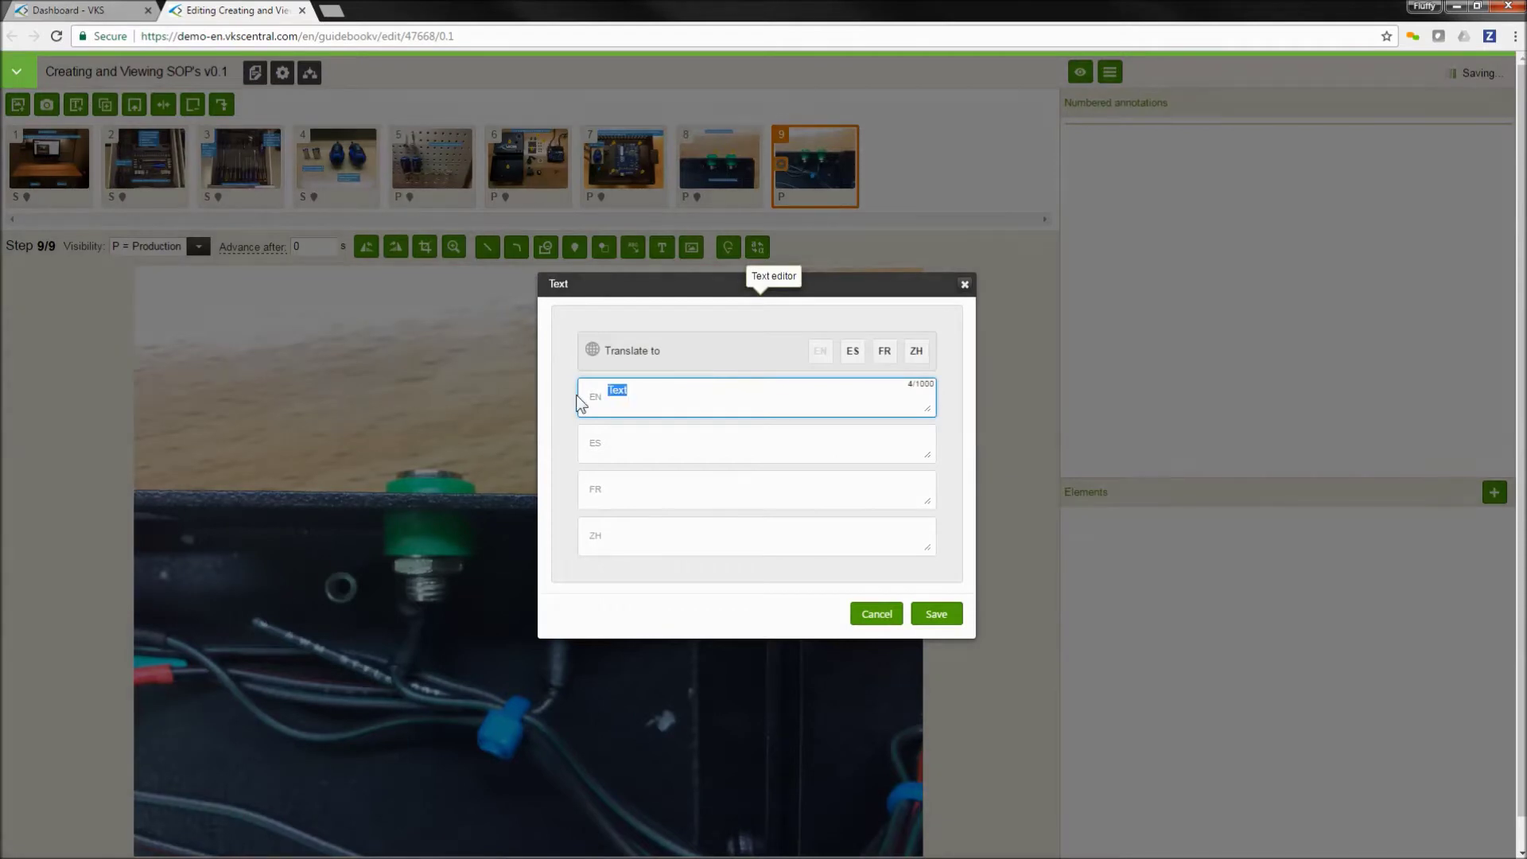
type("Install lead rings onto connectors")
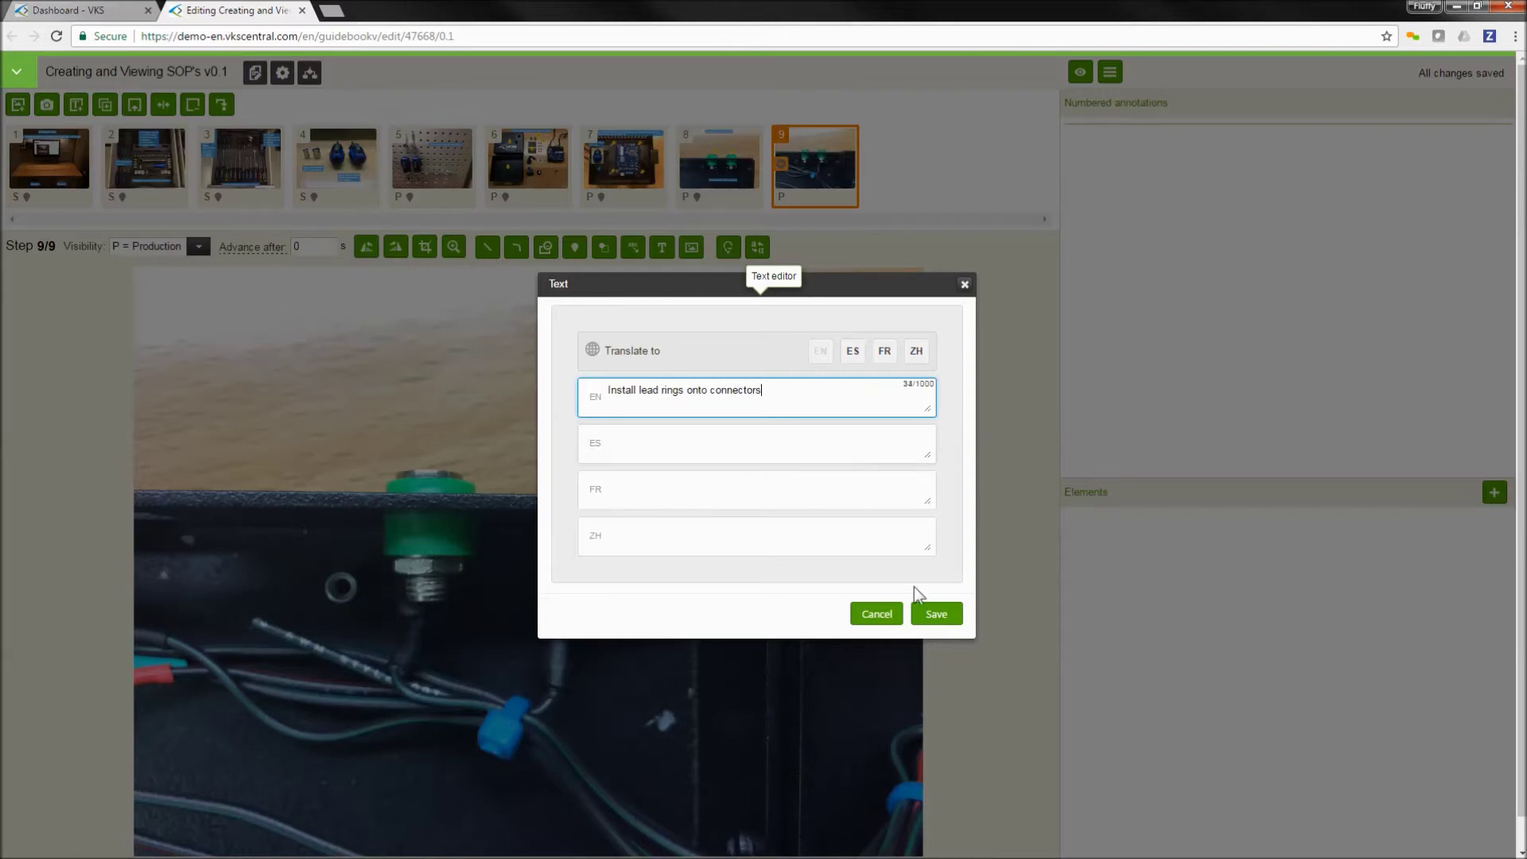
left_click(939, 615)
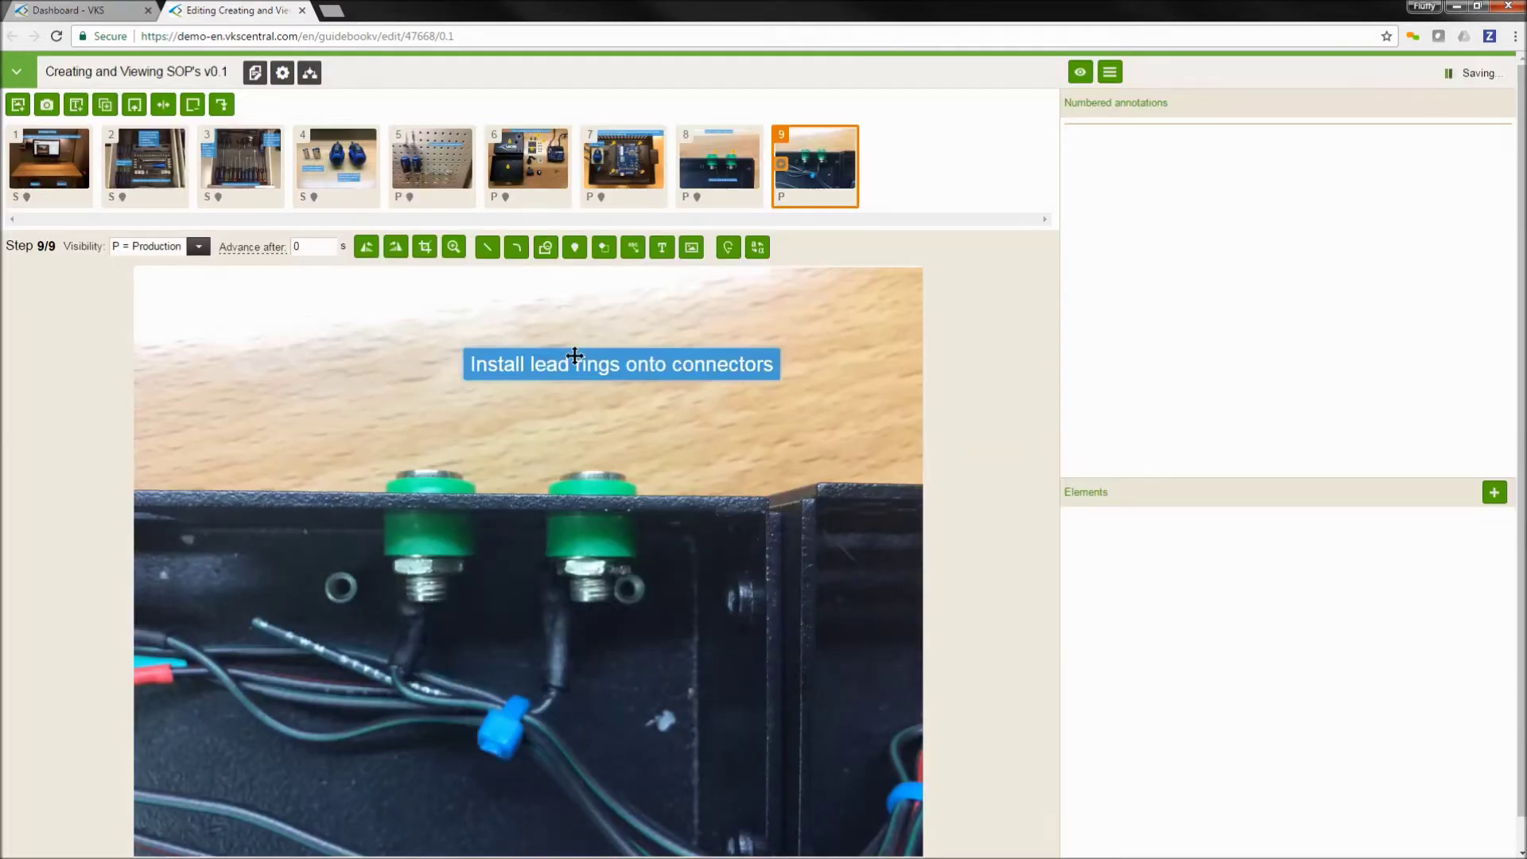
left_click_drag(588, 362, 510, 305)
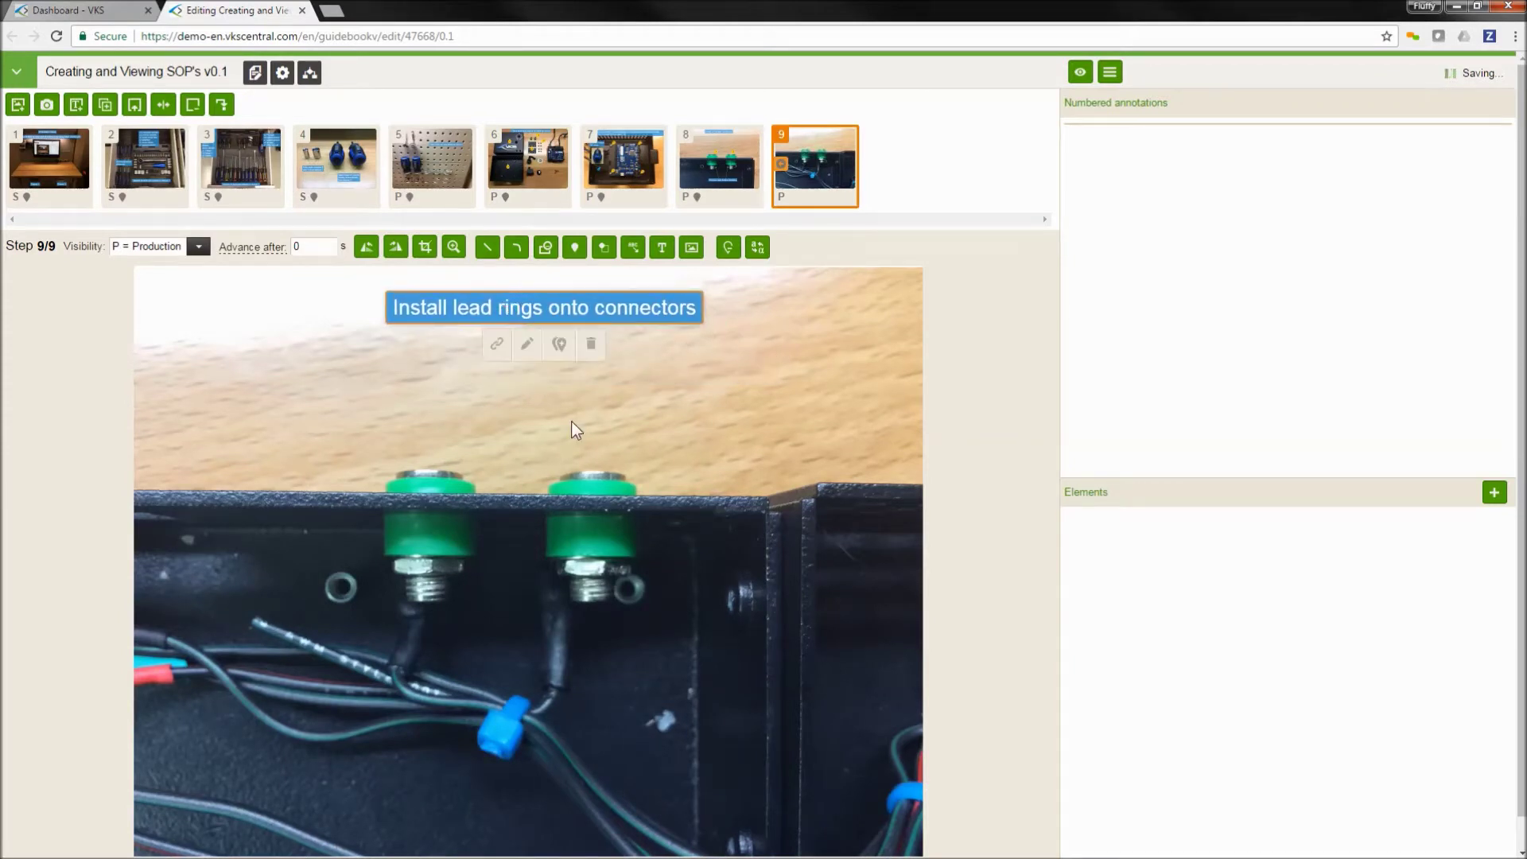
Step: Add numbered annotations 1 and 2 to step 9, placing one beside each green connector's nut
left_click(573, 425)
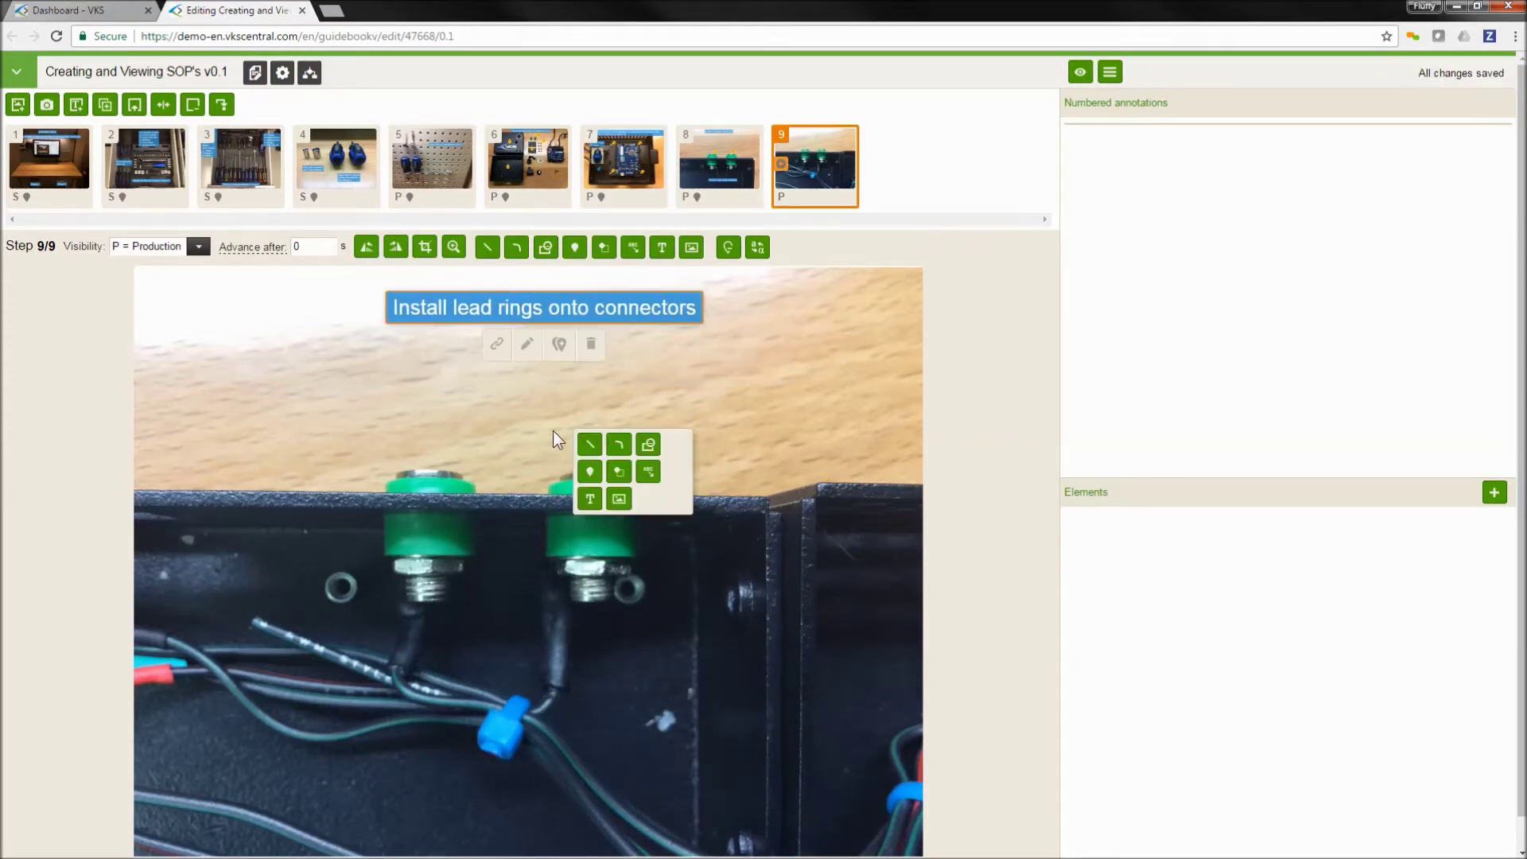
left_click(590, 472)
mouse_move(559, 454)
left_mouse_down()
mouse_move(556, 439)
mouse_move(471, 541)
mouse_move(643, 535)
left_mouse_up()
left_click(524, 542)
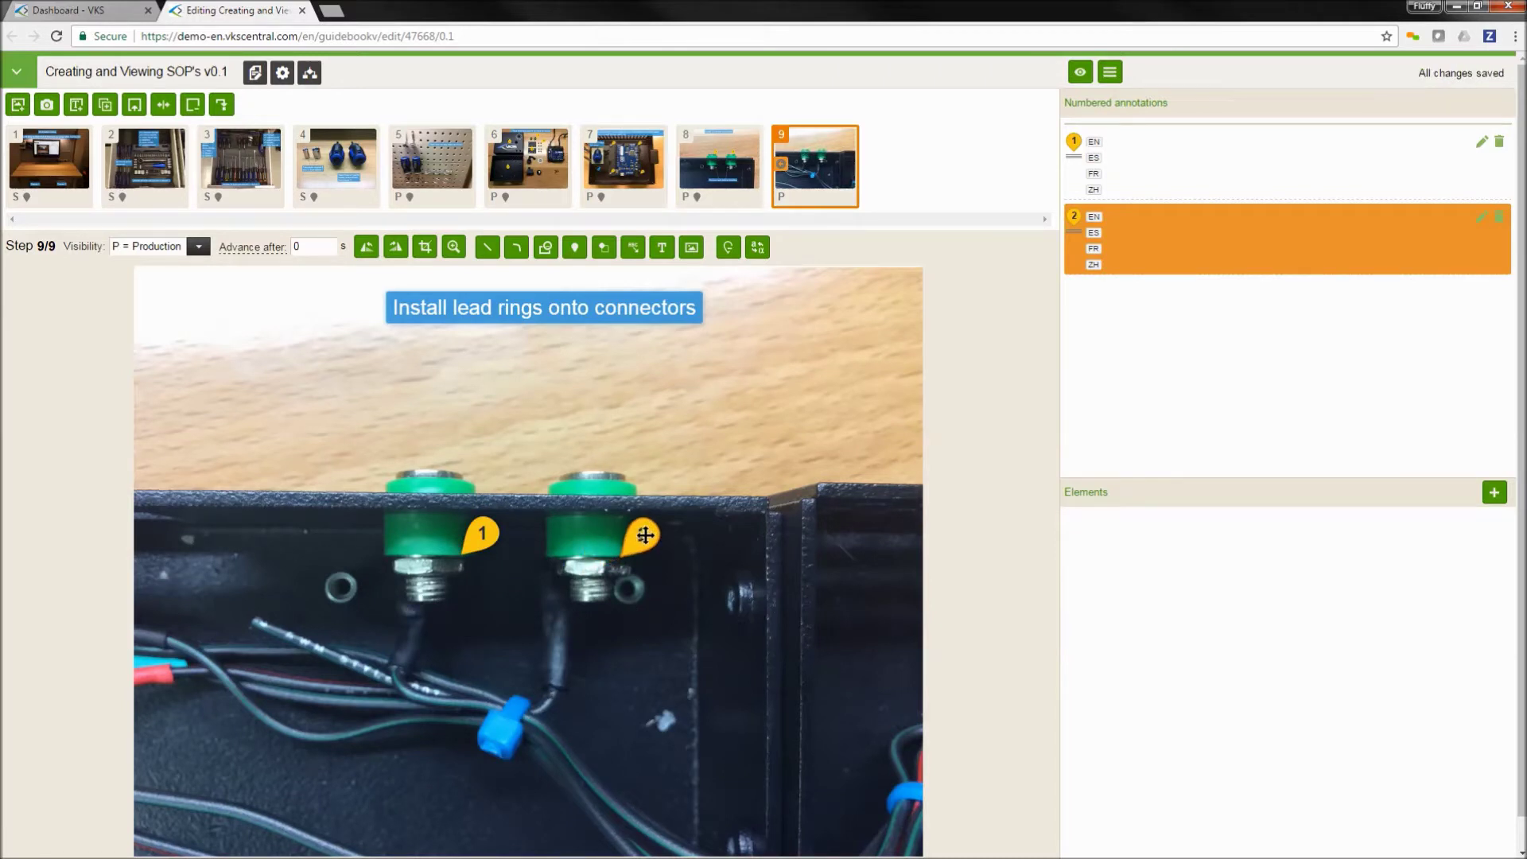
Step: Add a picture-in-picture annotation to step 9 and replace its source with the unused photo of the sockets and screwdrivers
right_click(281, 598)
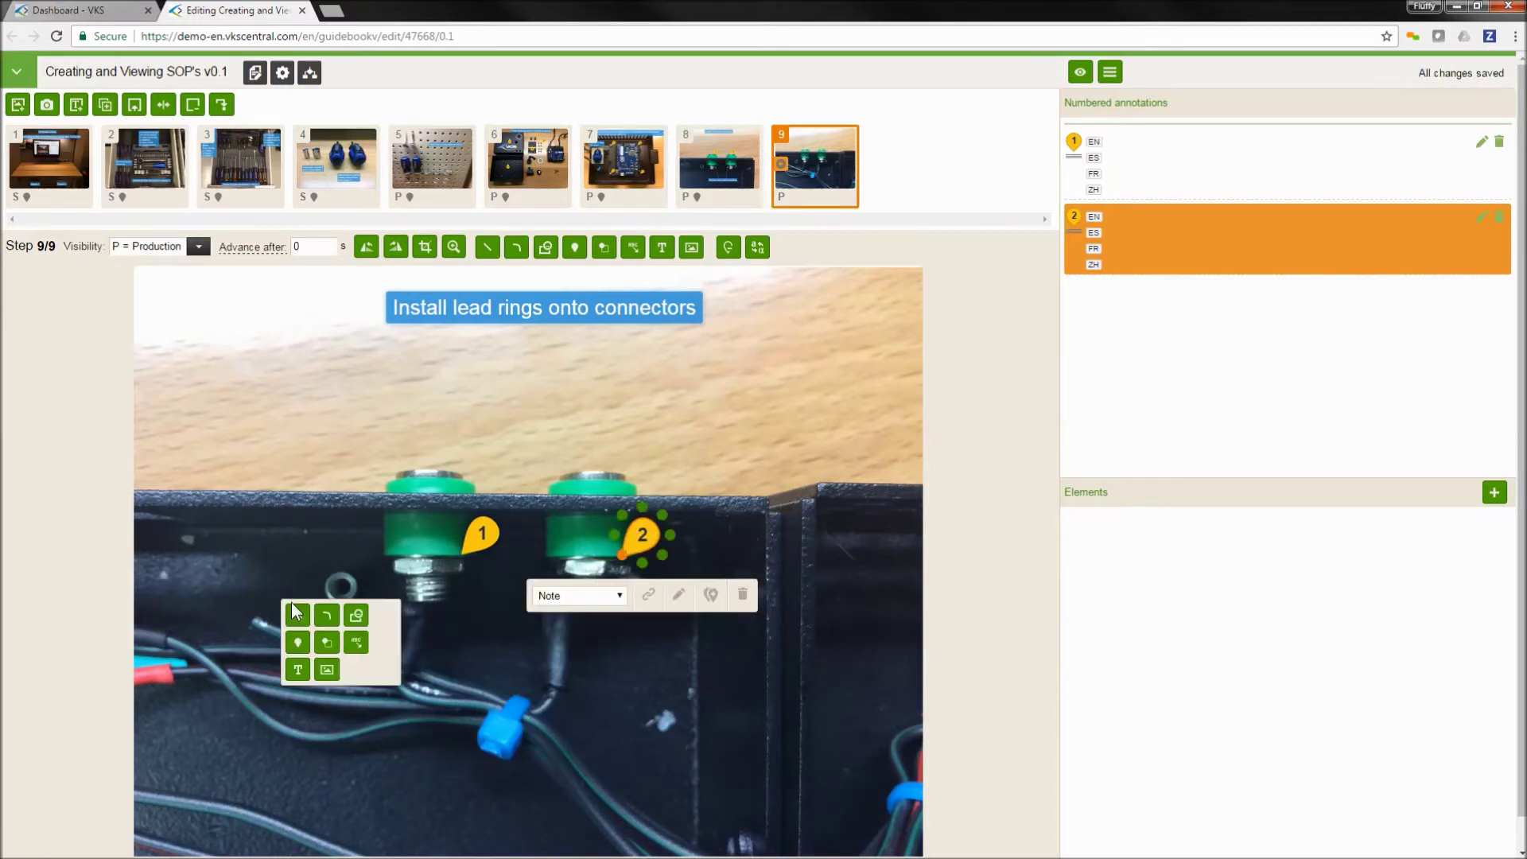
left_click(327, 672)
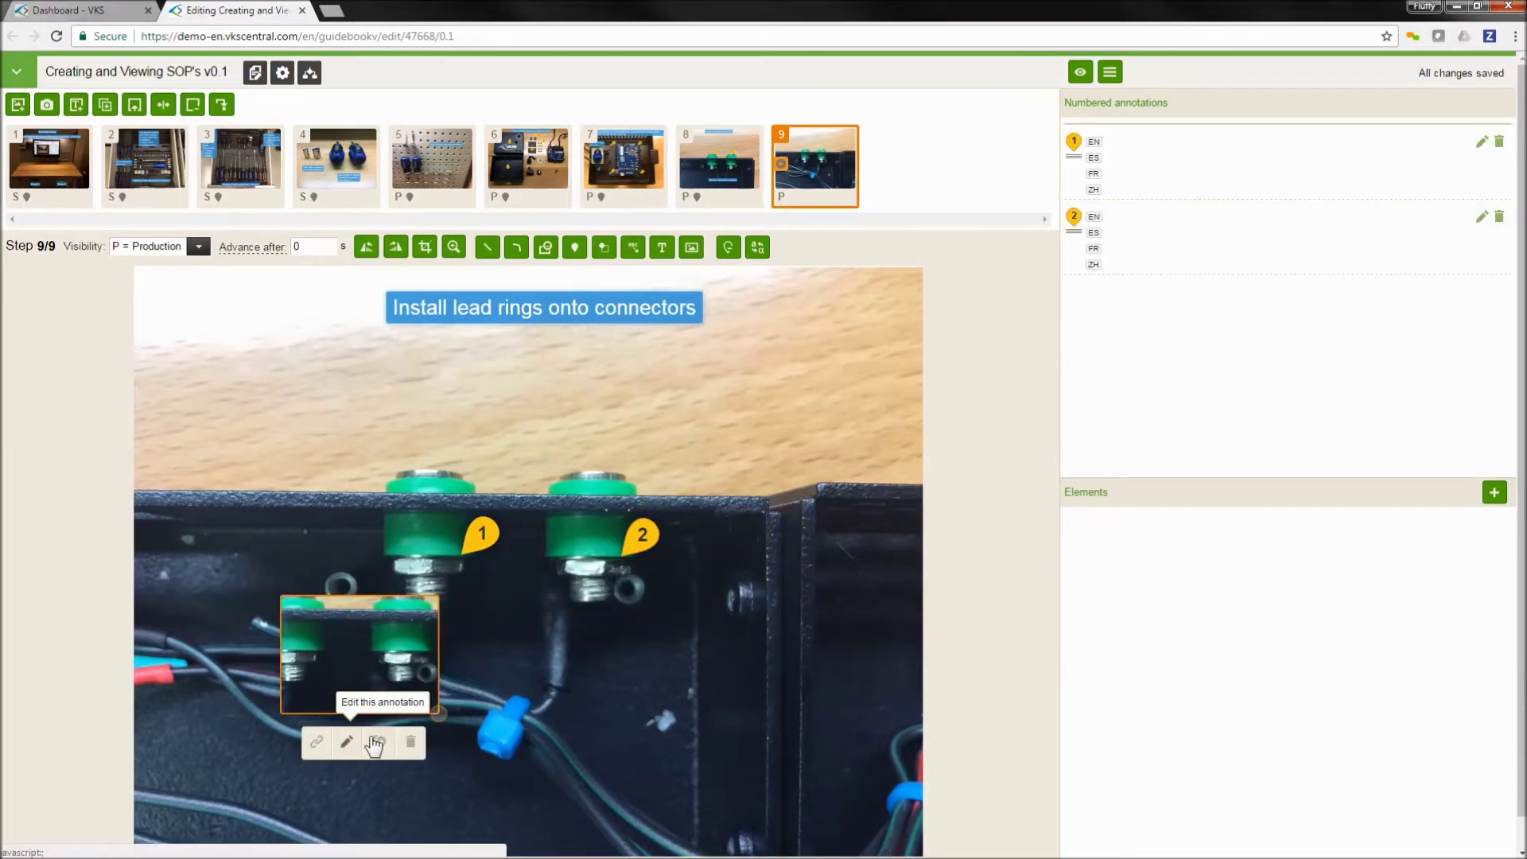
left_click(374, 744)
left_click(610, 623)
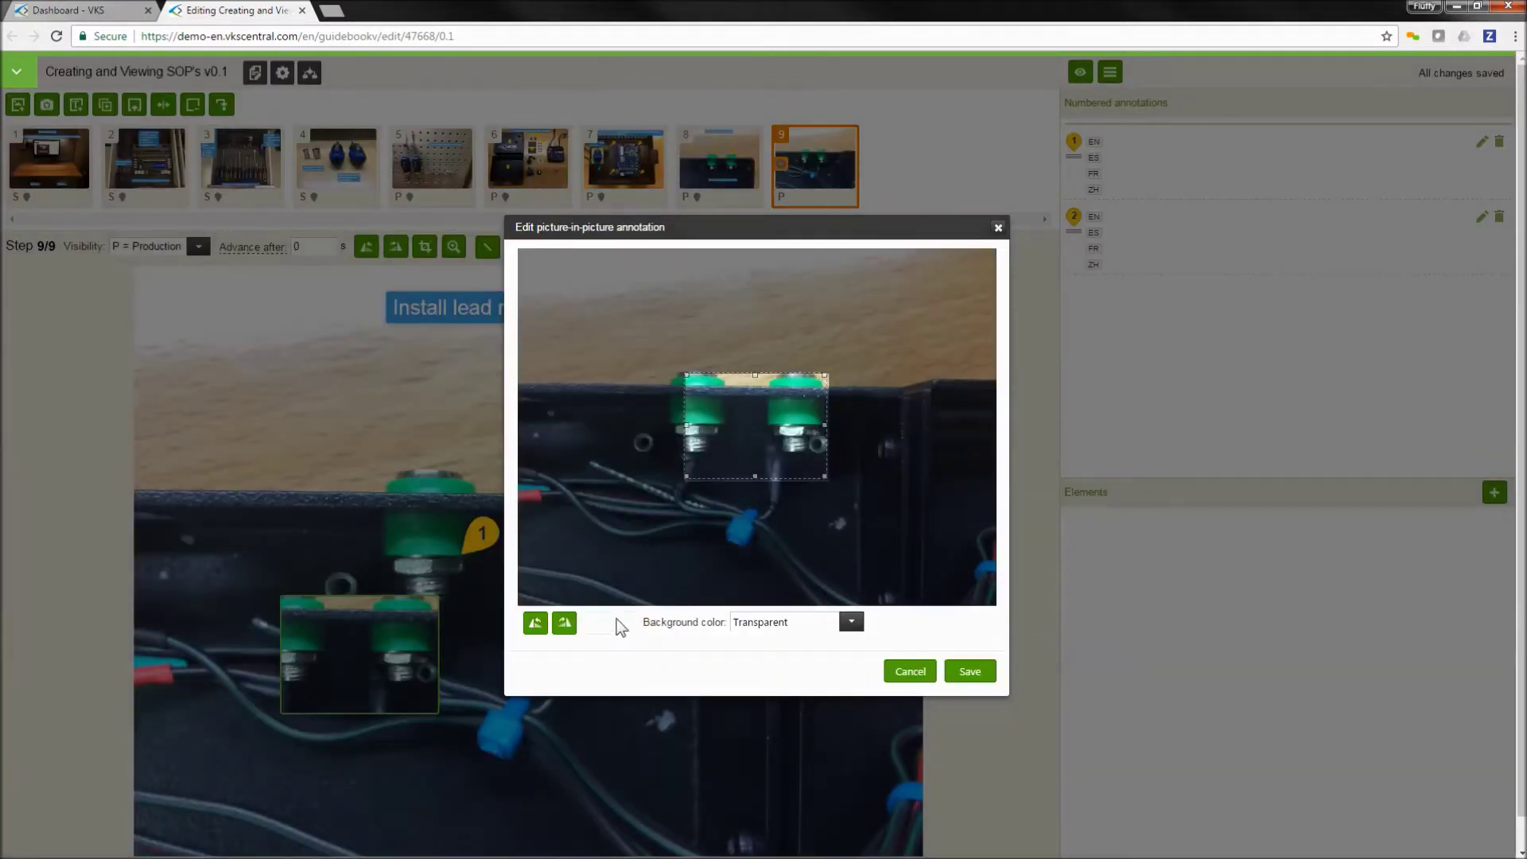
left_click(491, 372)
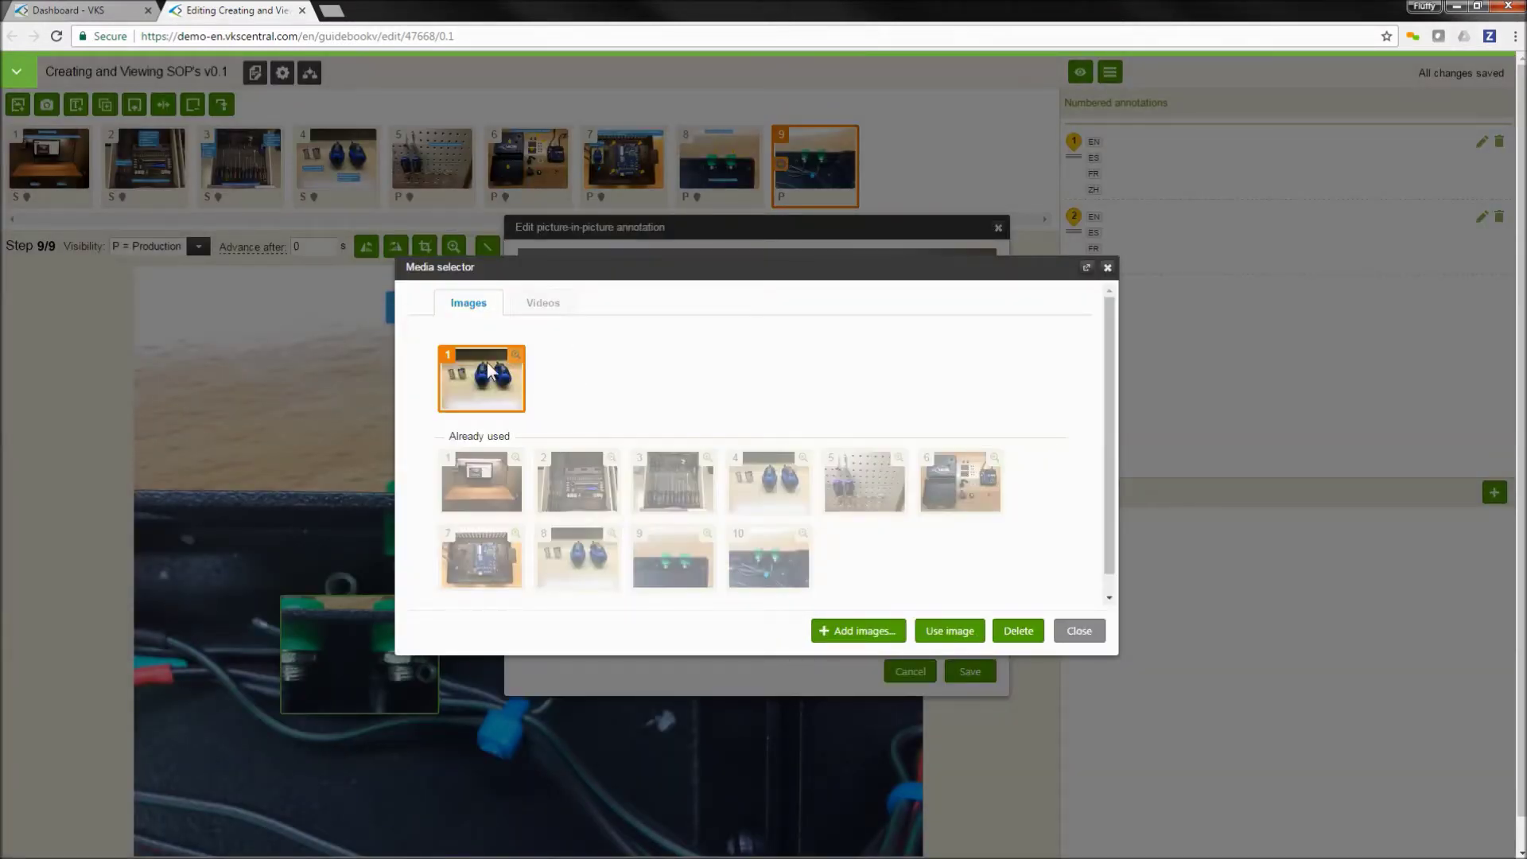
left_click(958, 629)
Step: Crop the picture-in-picture to the smaller socket, save it, and move it toward the lower-left area of the photo
left_click_drag(538, 343, 618, 448)
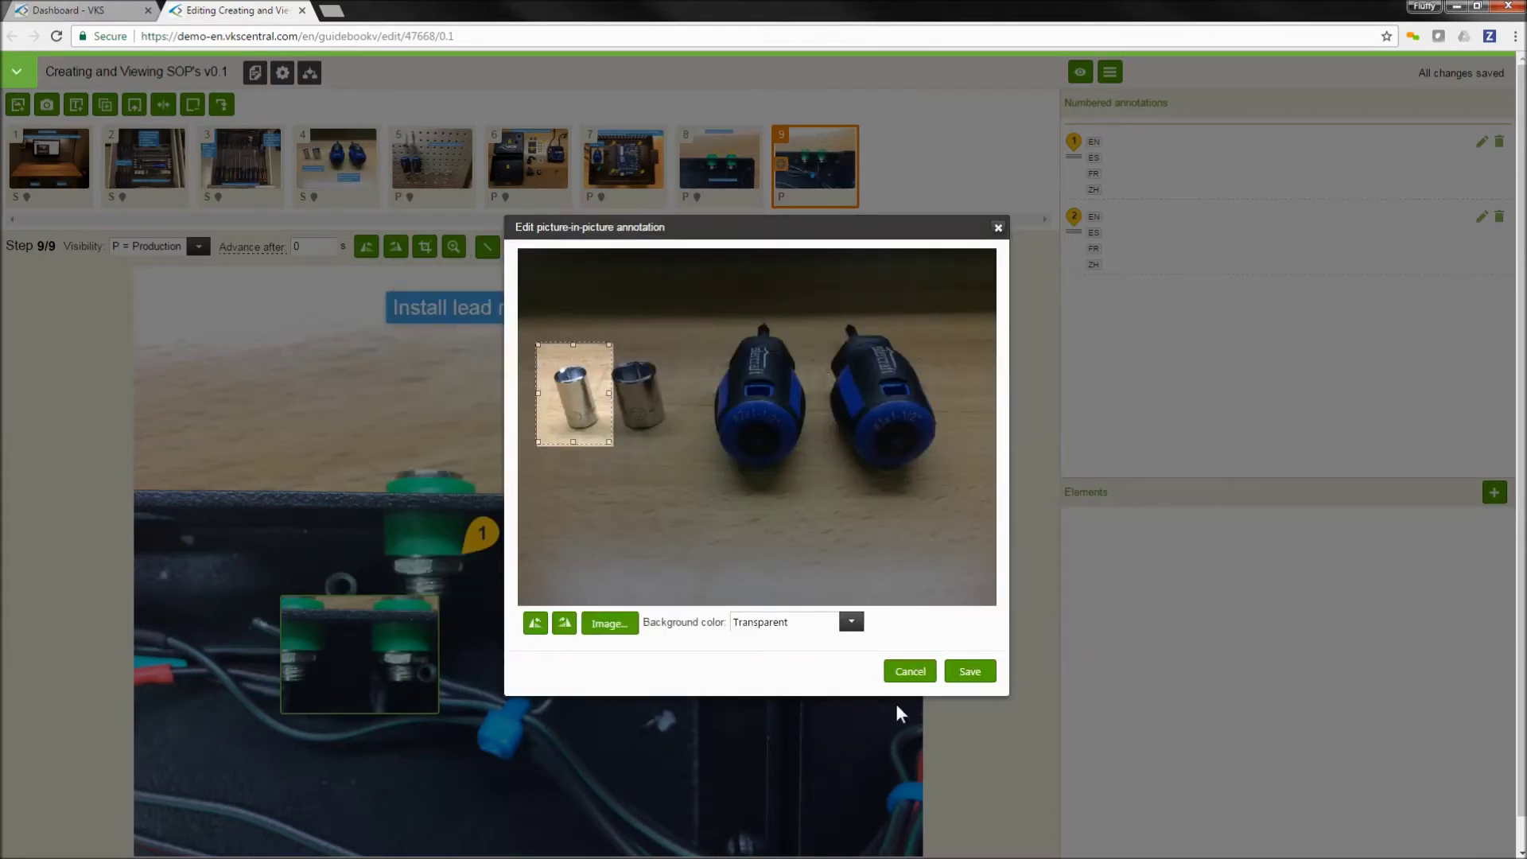
left_click(970, 672)
left_click_drag(355, 699, 277, 737)
right_click(260, 491)
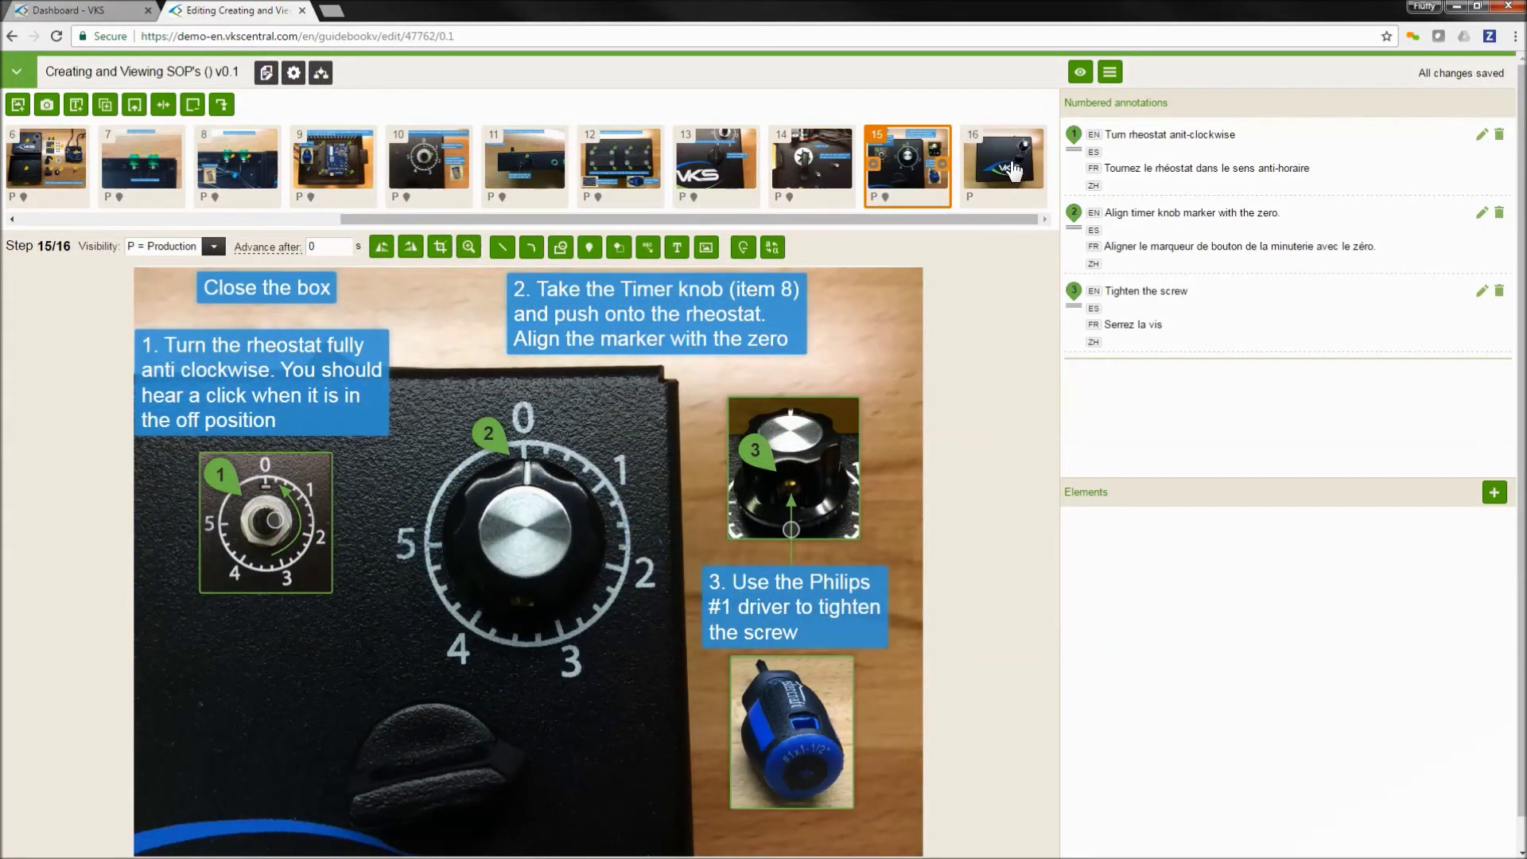
Step: Add a text label "Inspect overall condition of part and look for any scratches in paint" to step 16, above the box
left_click(1012, 170)
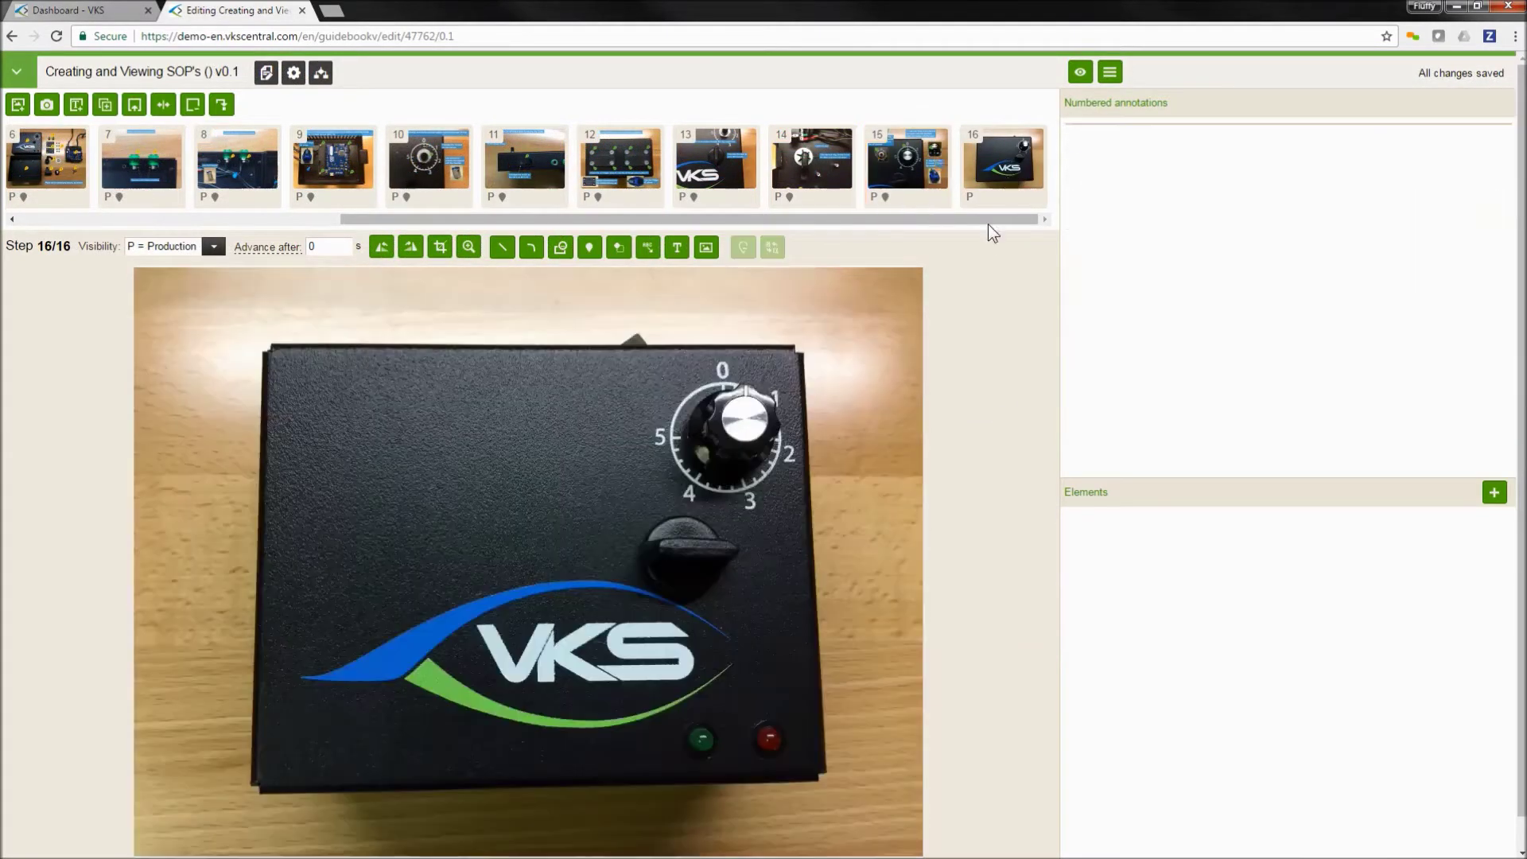
right_click(528, 360)
left_click(540, 437)
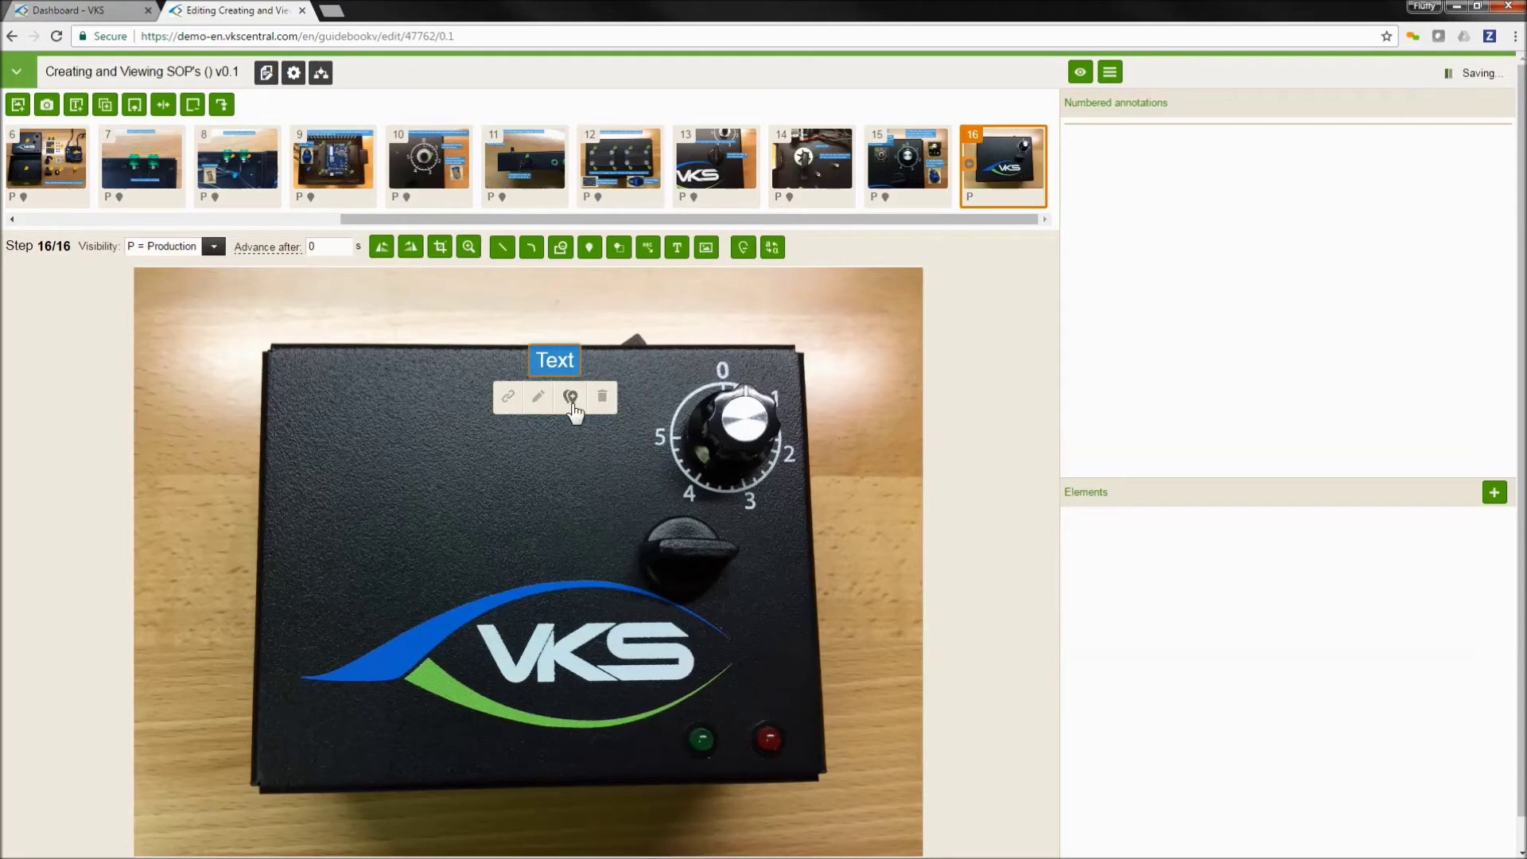
left_click(534, 397)
left_click_drag(628, 390, 555, 398)
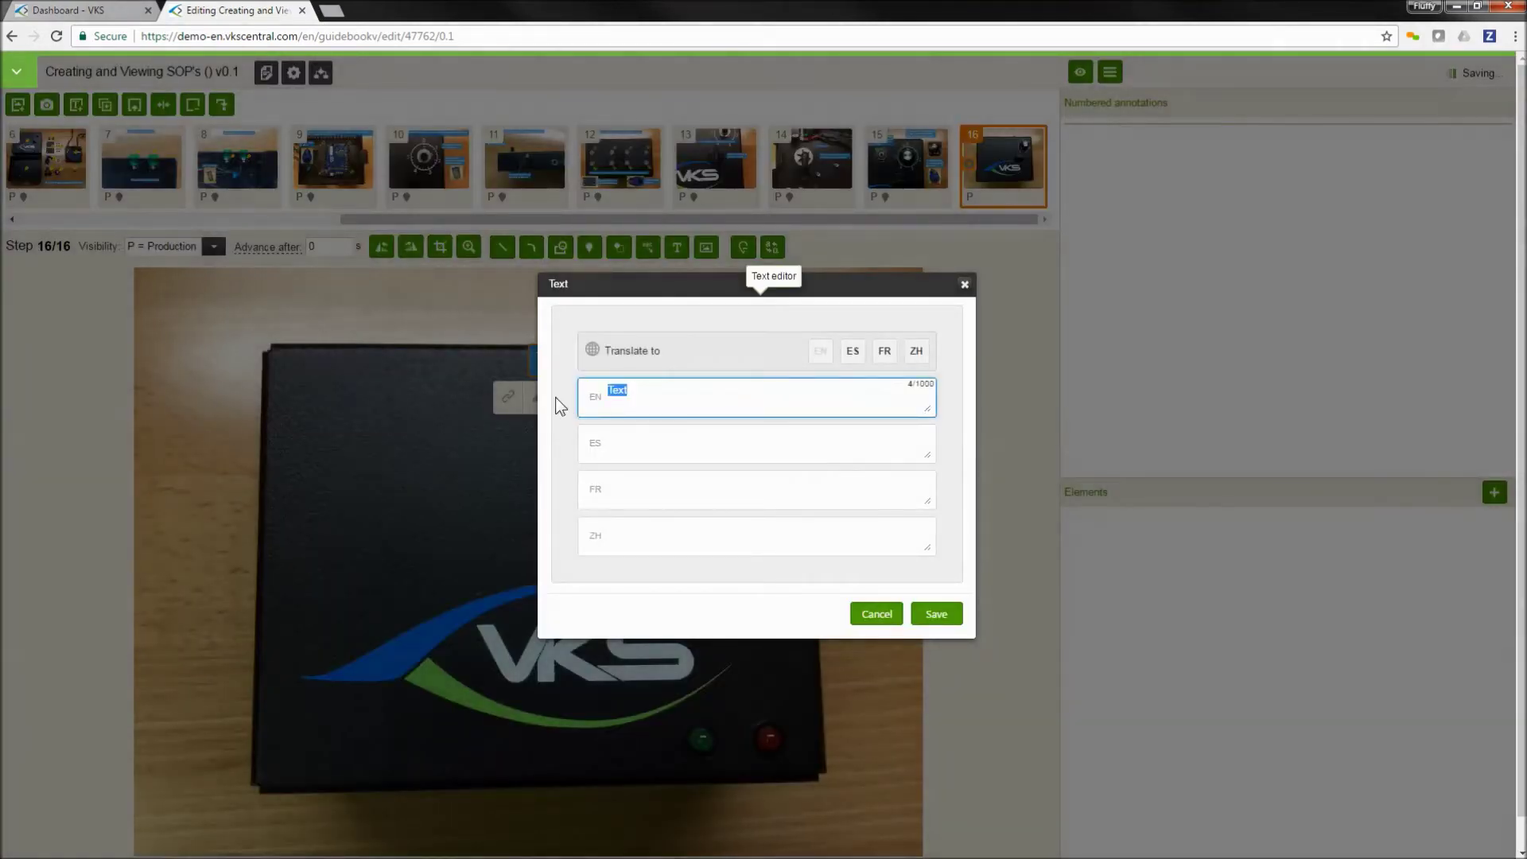
type("Inspect overall condit")
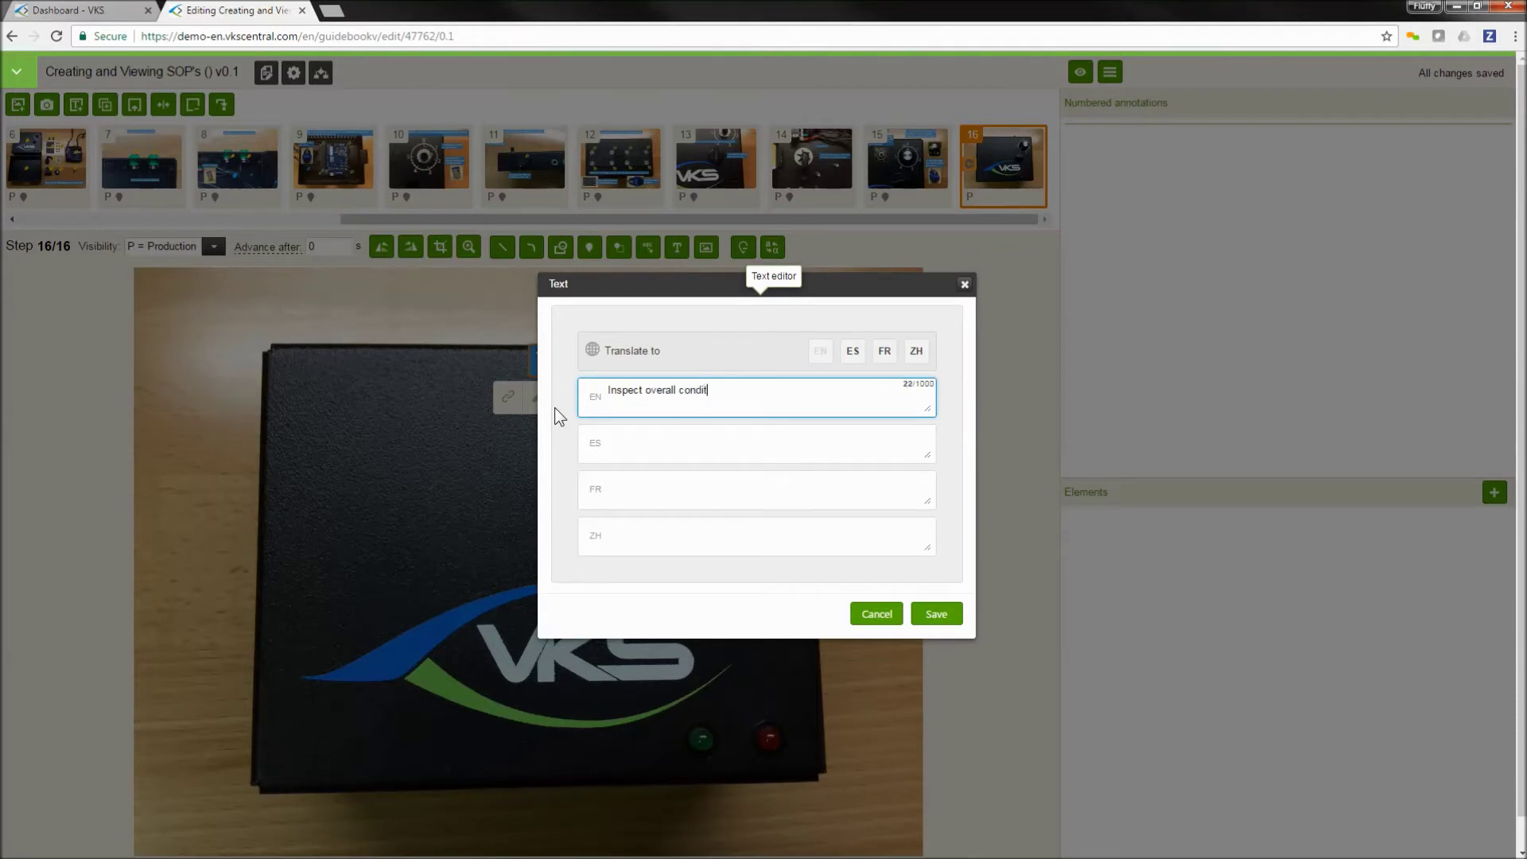
type("ion of part and look for any scratches in paint")
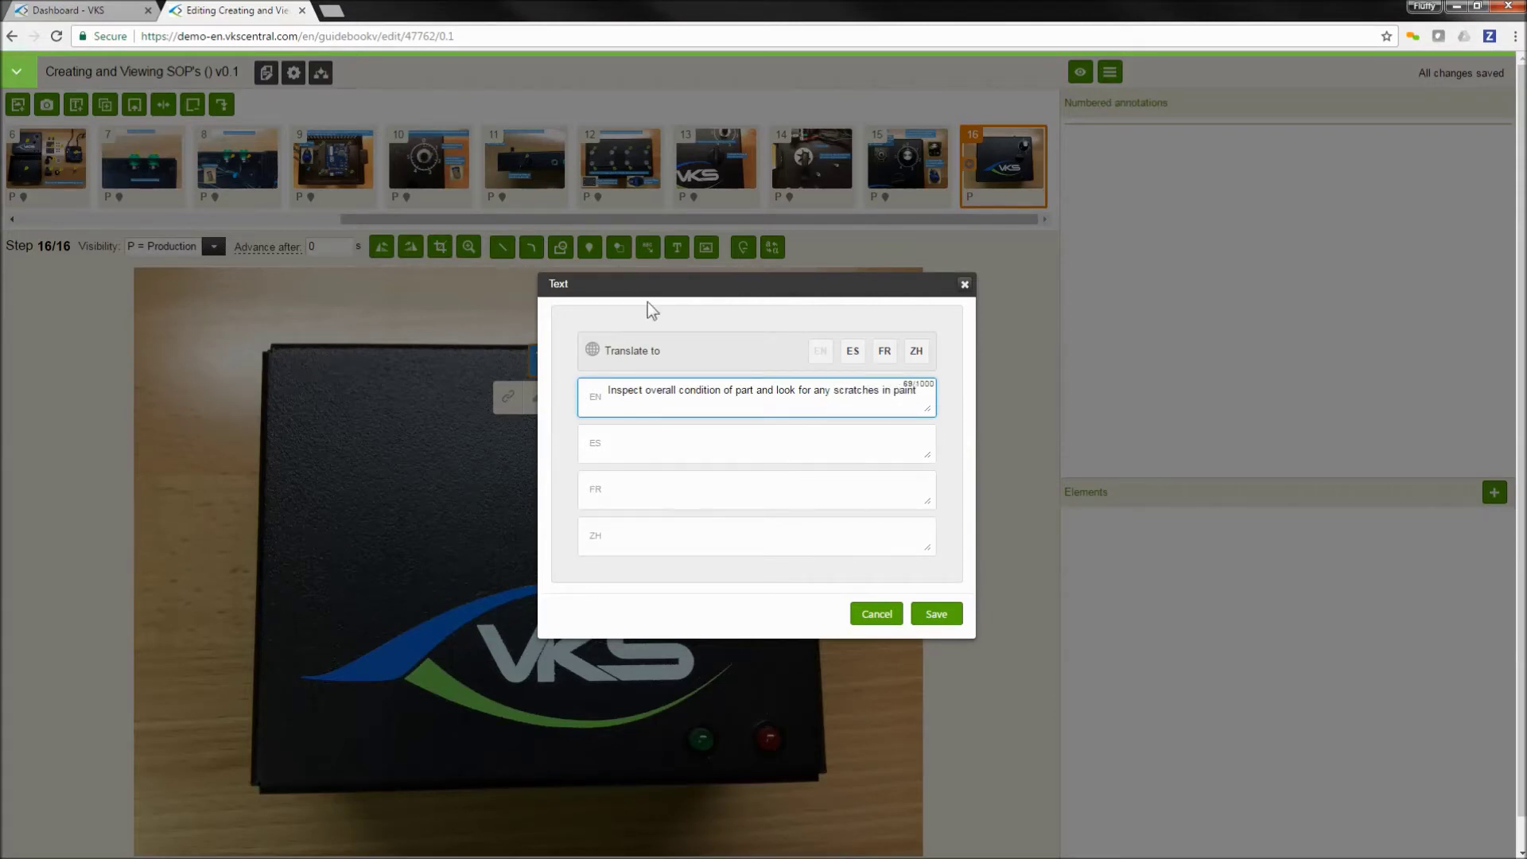
left_click(936, 613)
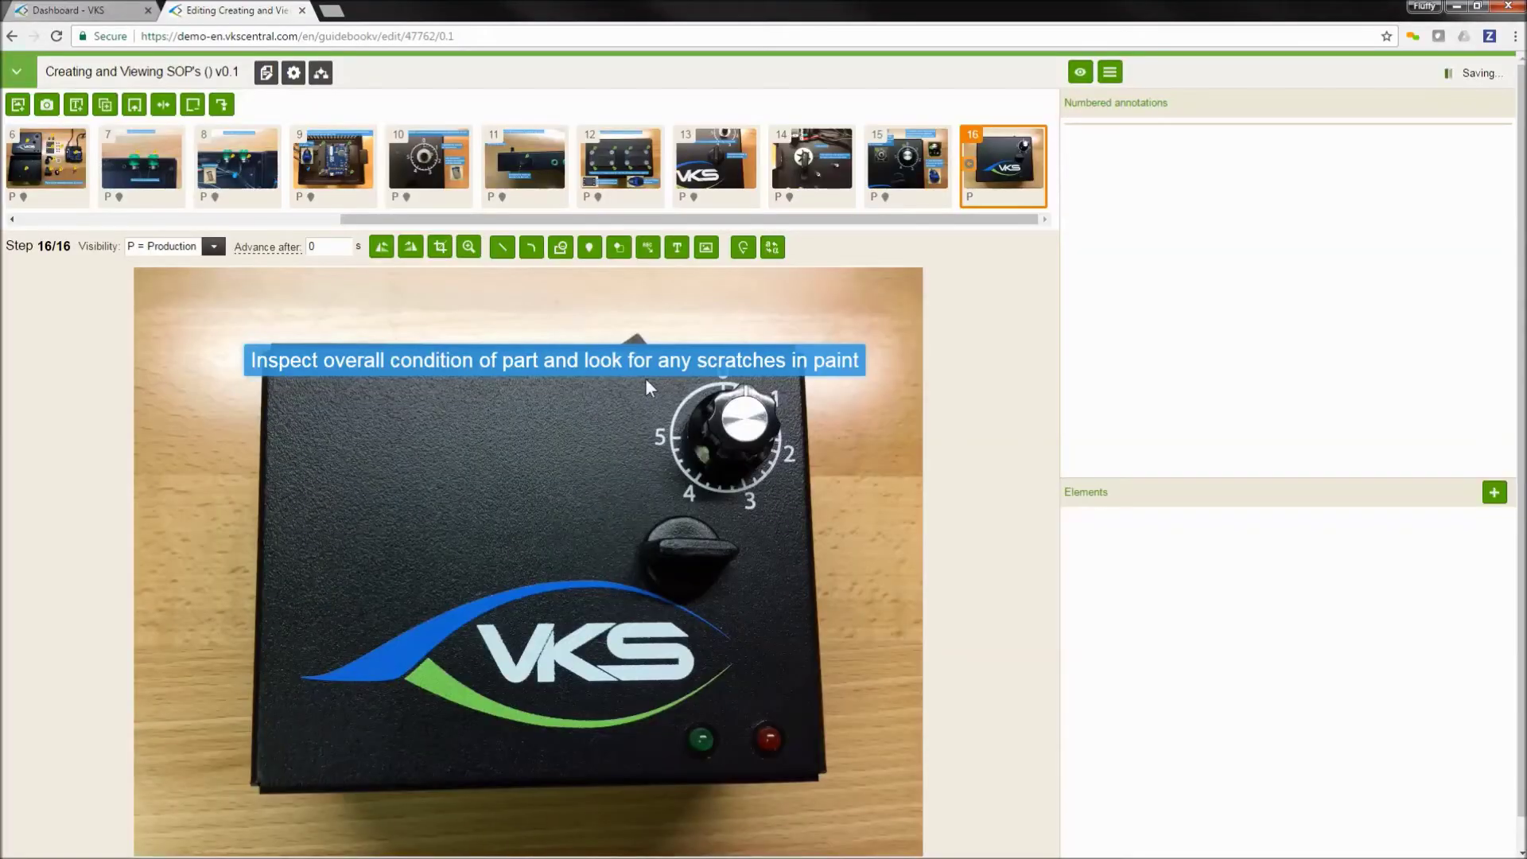
left_click_drag(636, 359, 628, 299)
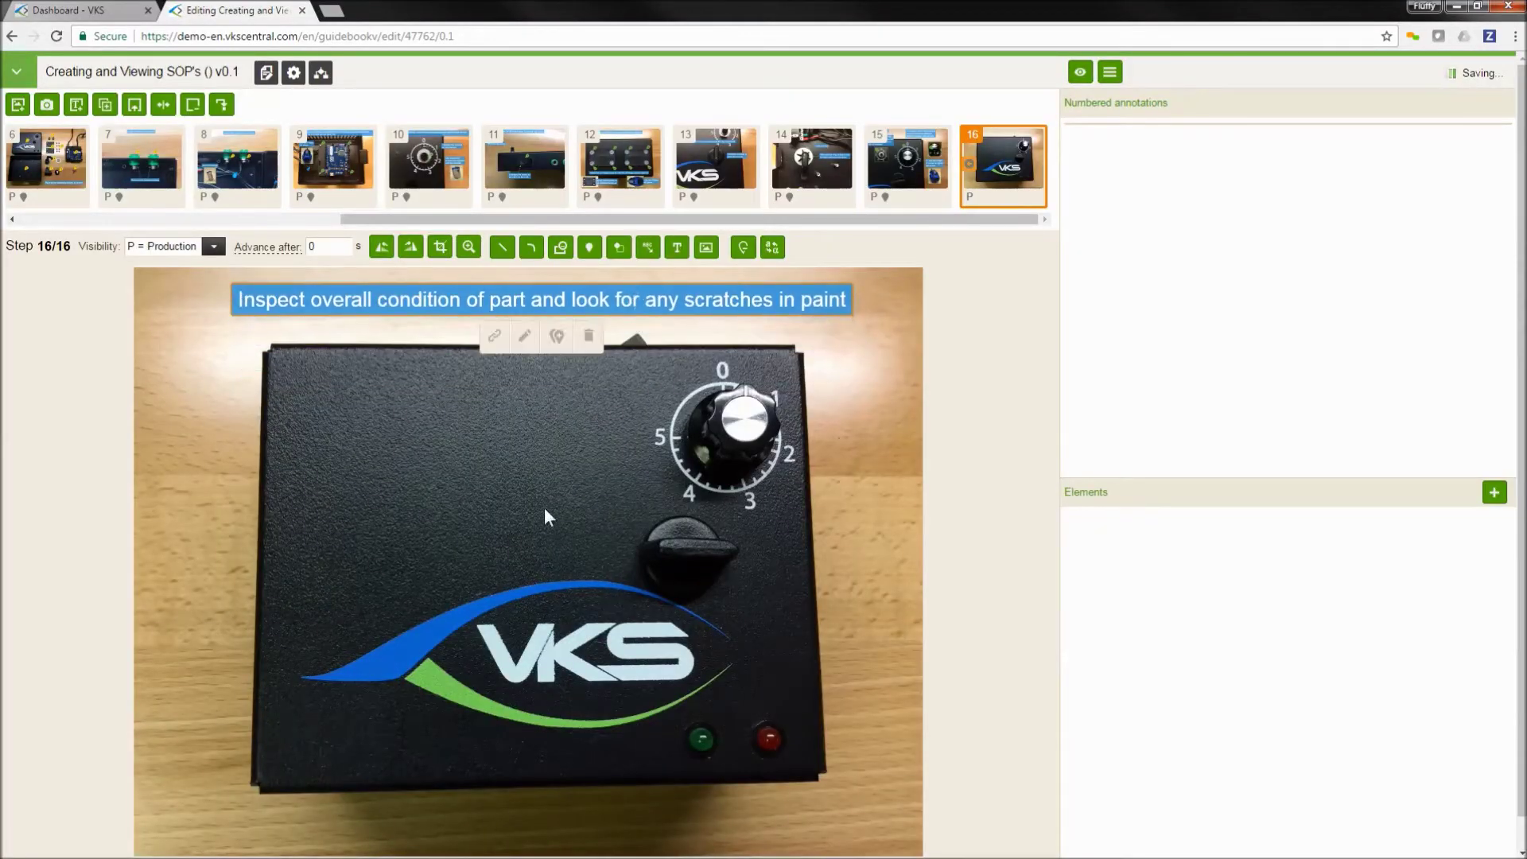
Step: Add a second text label "Set completed units aside" to step 16, in the middle of the box's face
left_click(545, 509)
left_click(614, 518)
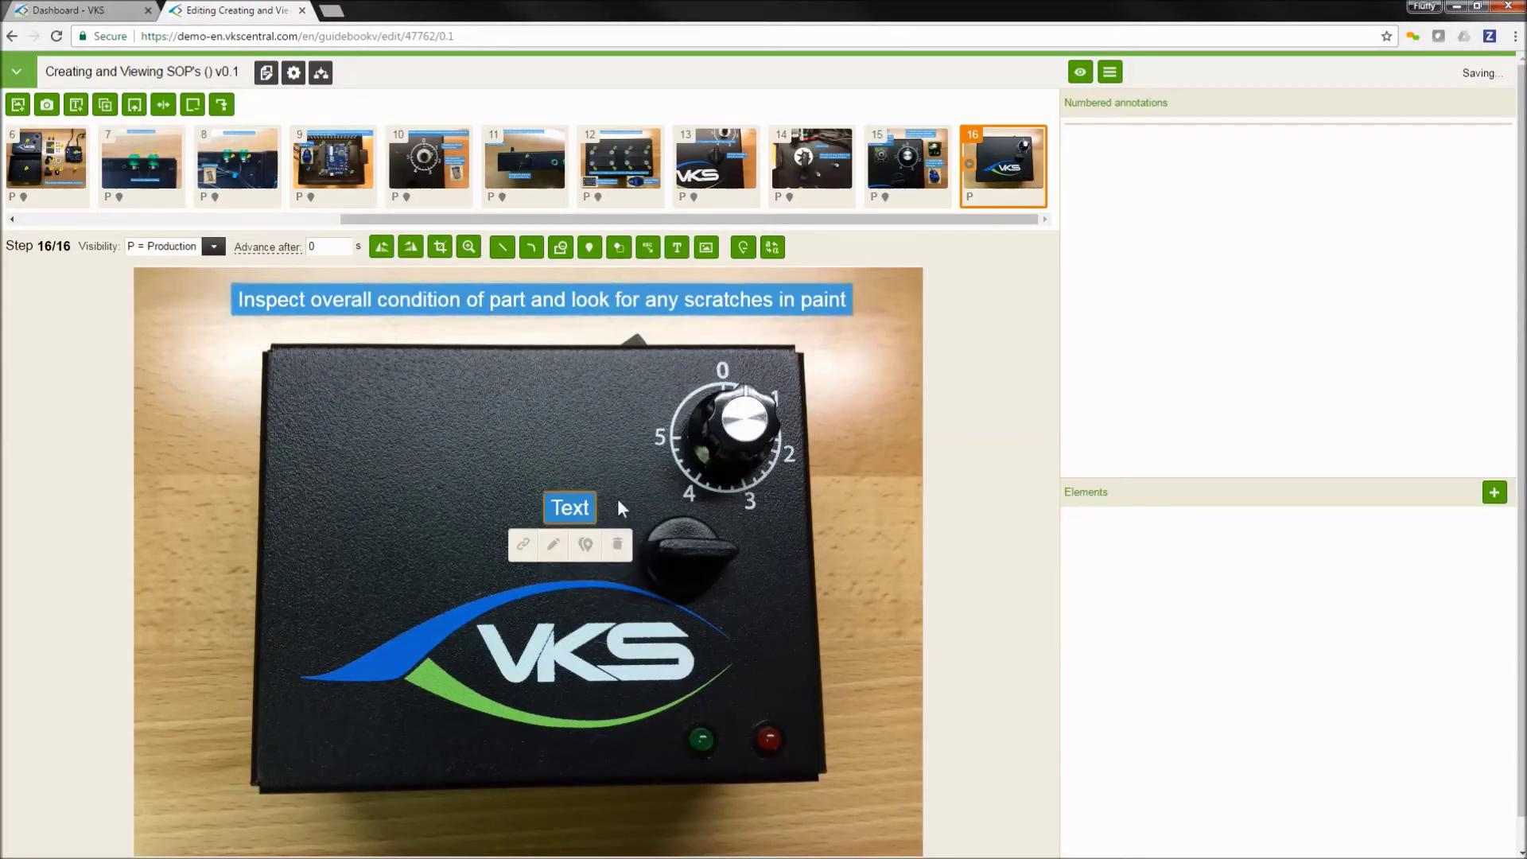
double_click(573, 510)
double_click(618, 391)
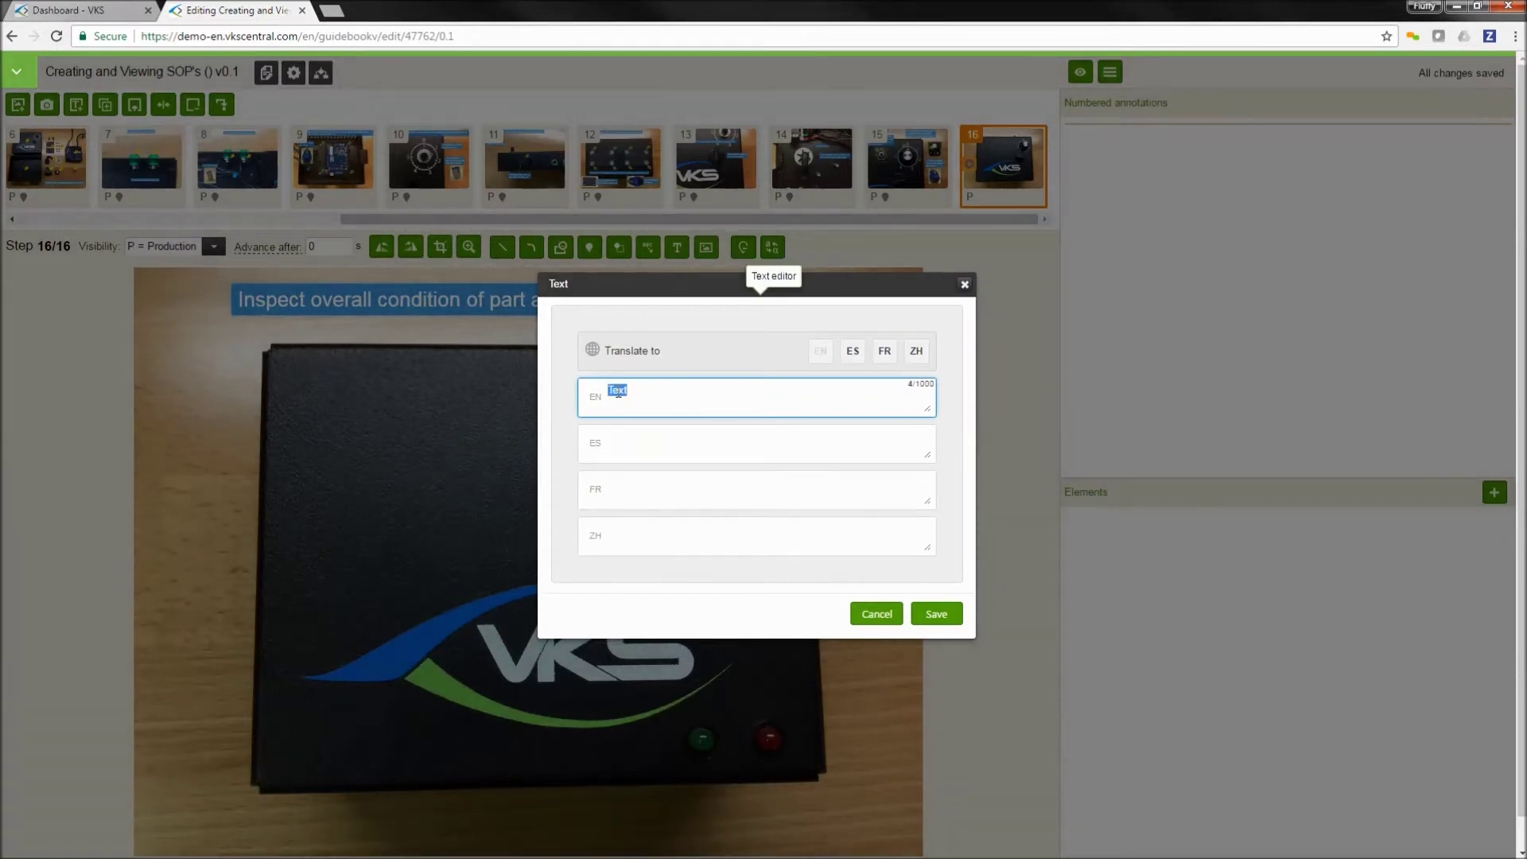
type("Set completed units aside")
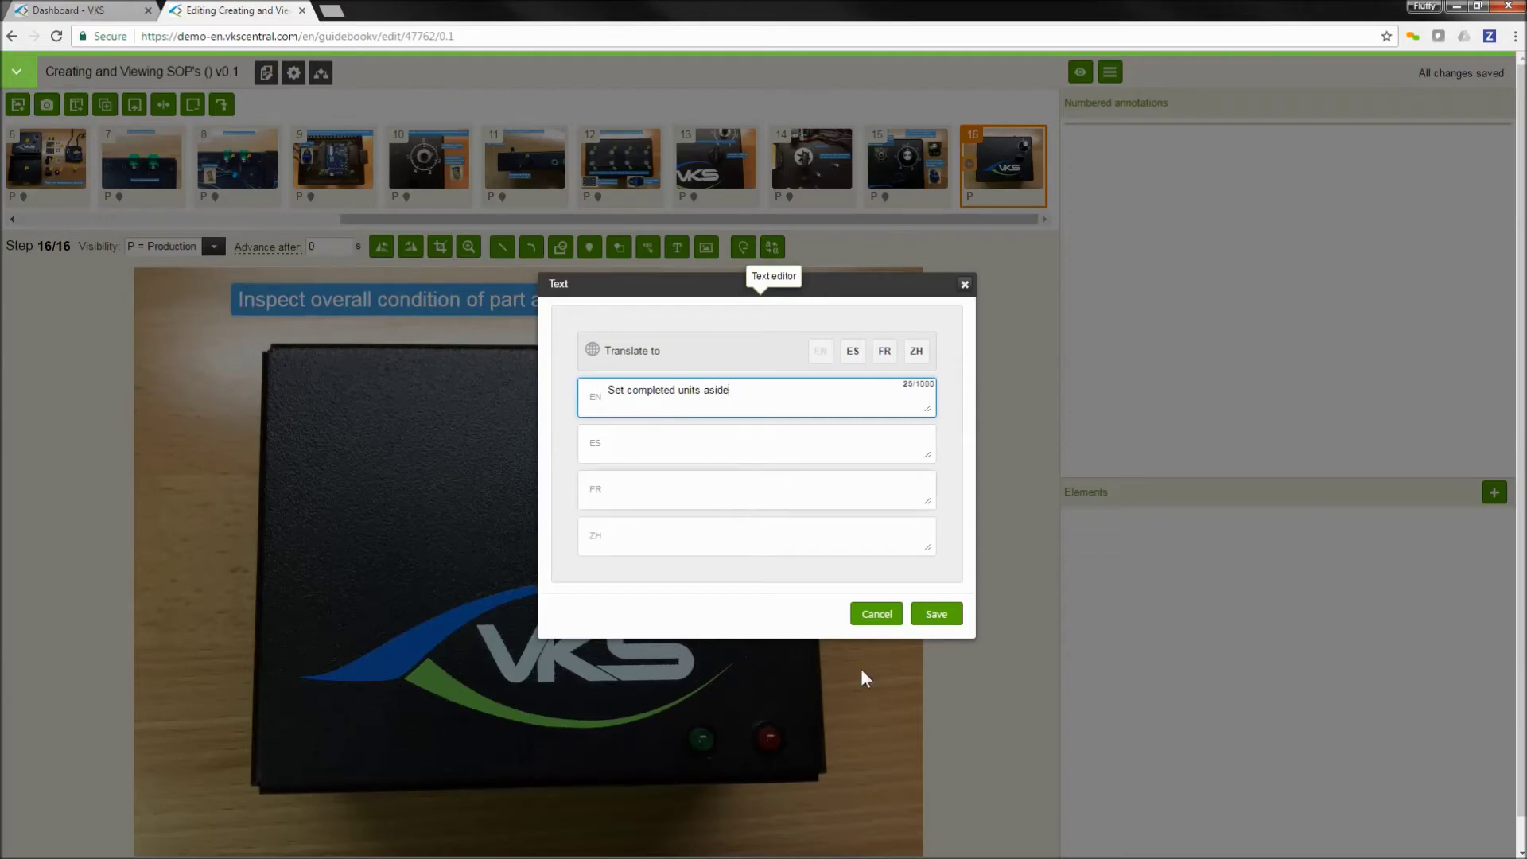
left_click(935, 615)
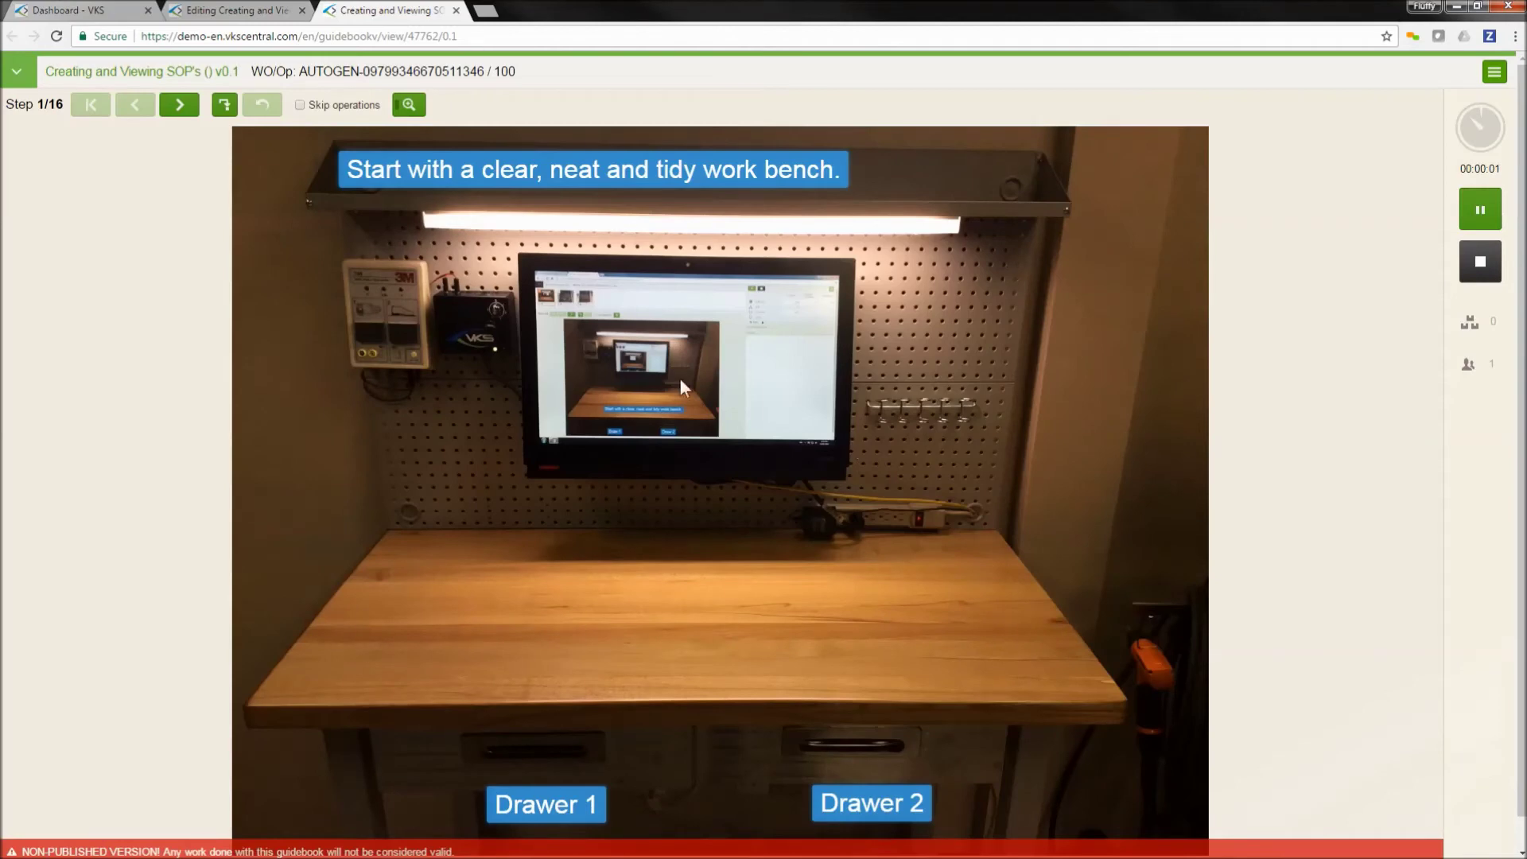
Step: Preview the unpublished guidebook v0.1 step by step, from the work bench photo in step 1 to step 8
left_click(182, 106)
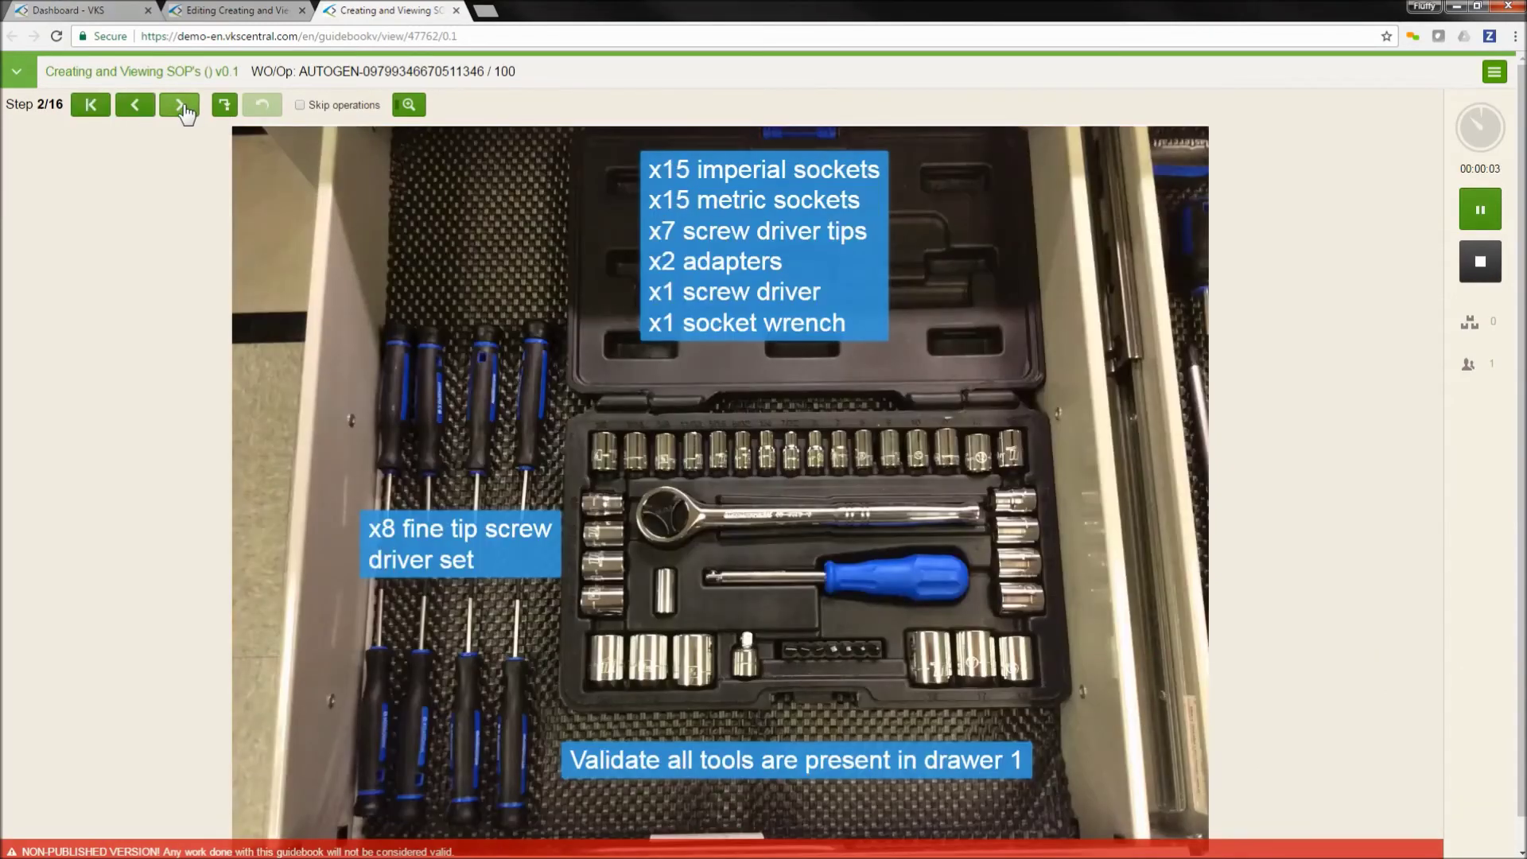
left_click(182, 106)
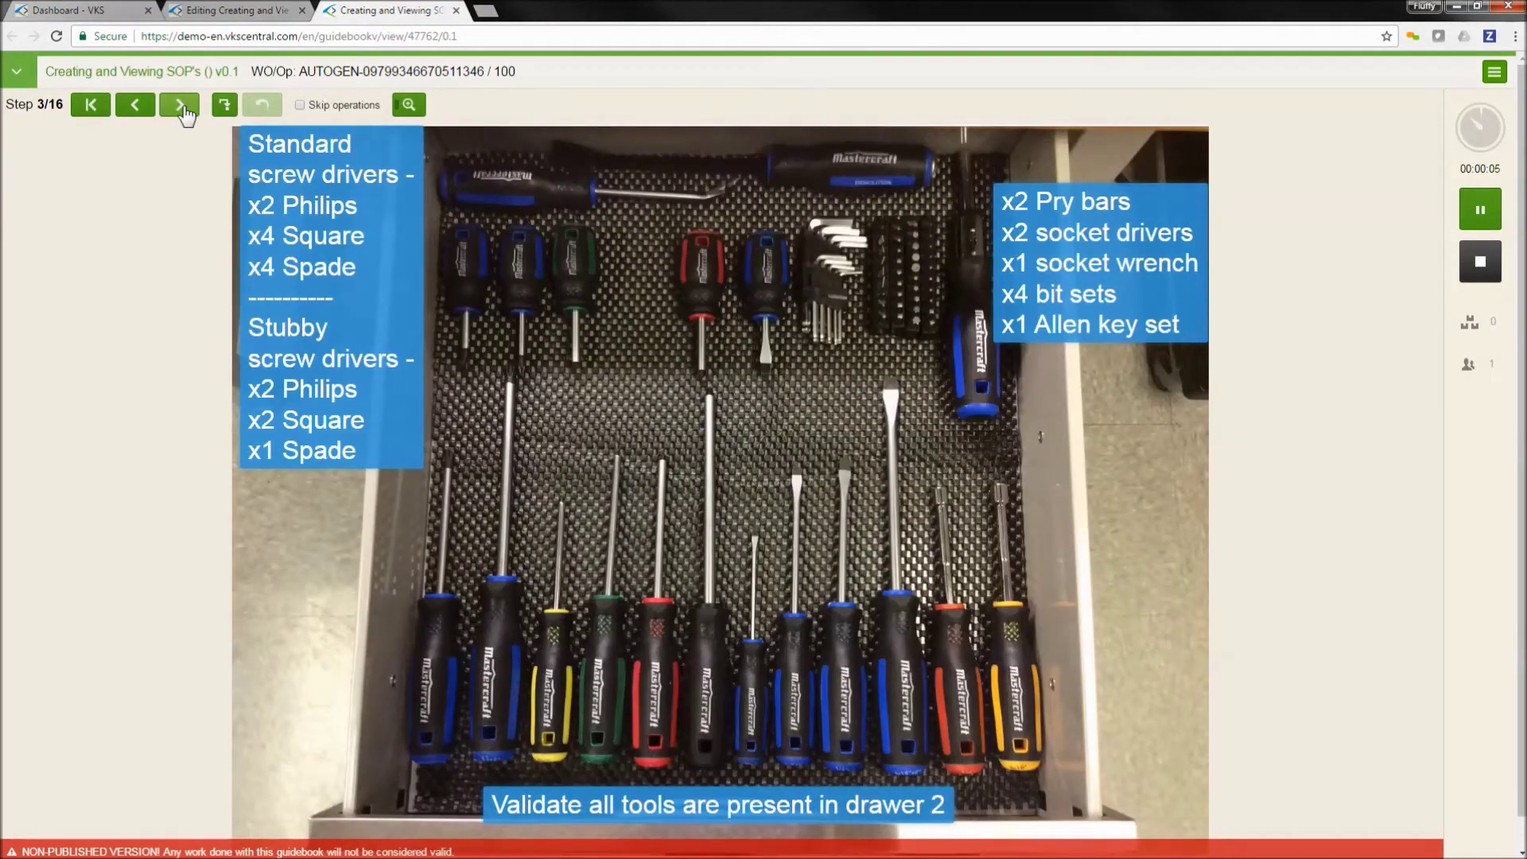
left_click(181, 106)
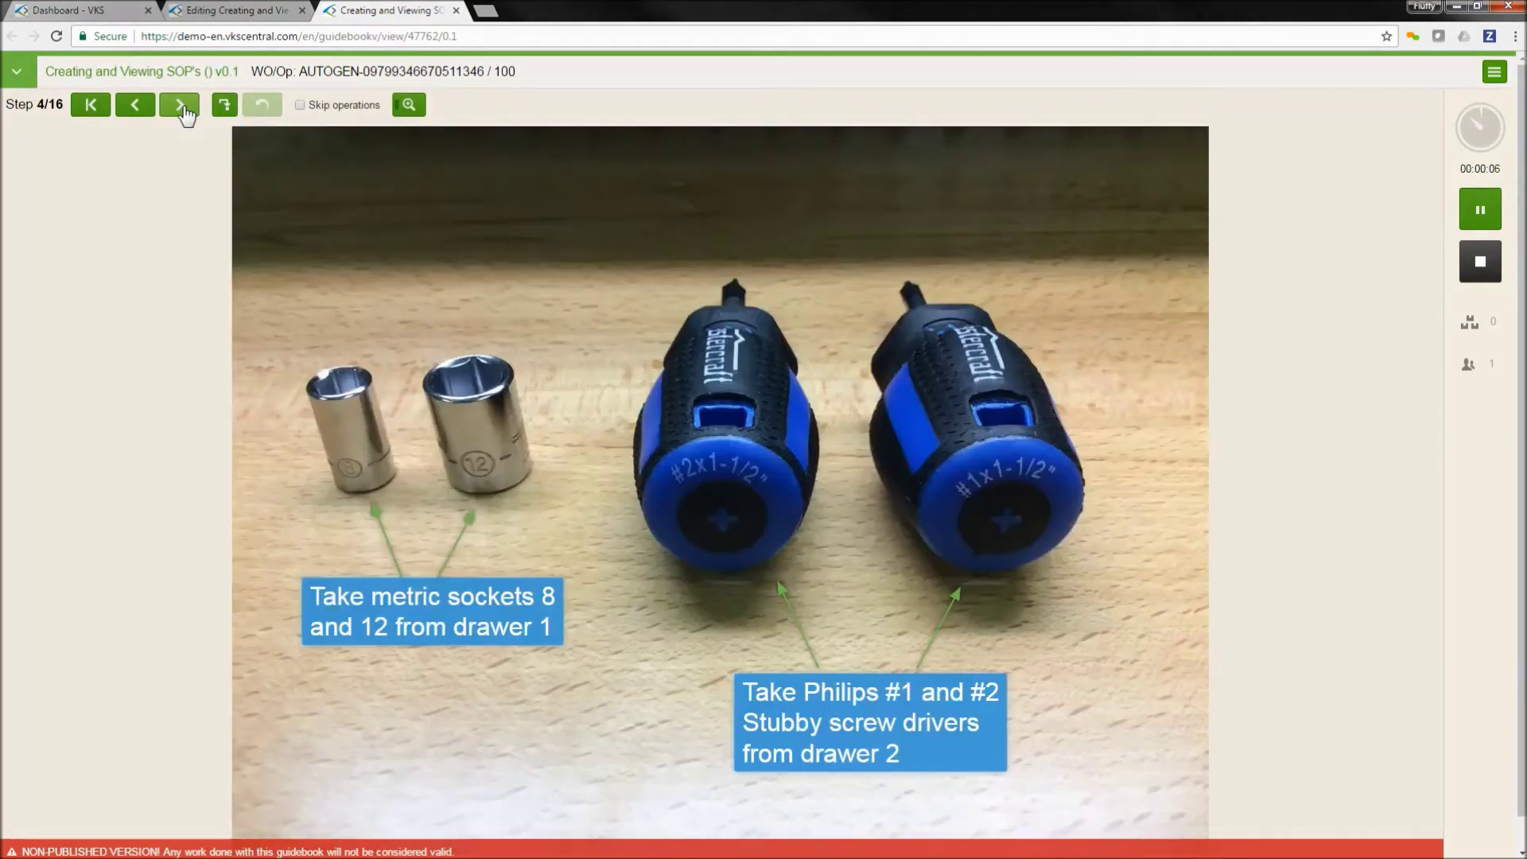
left_click(1199, 547)
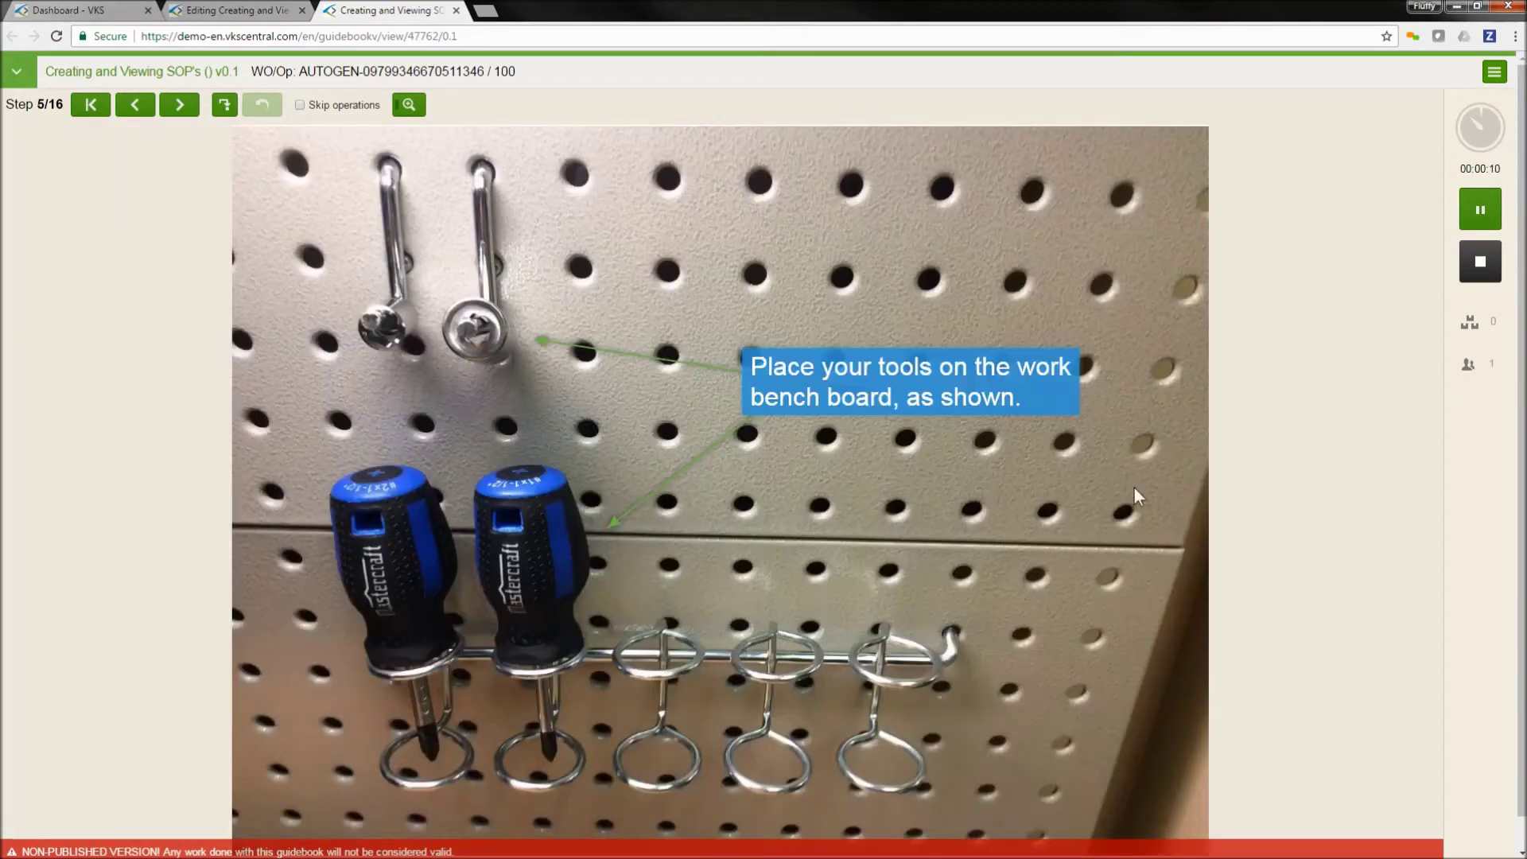
left_click_drag(1156, 499, 55, 480)
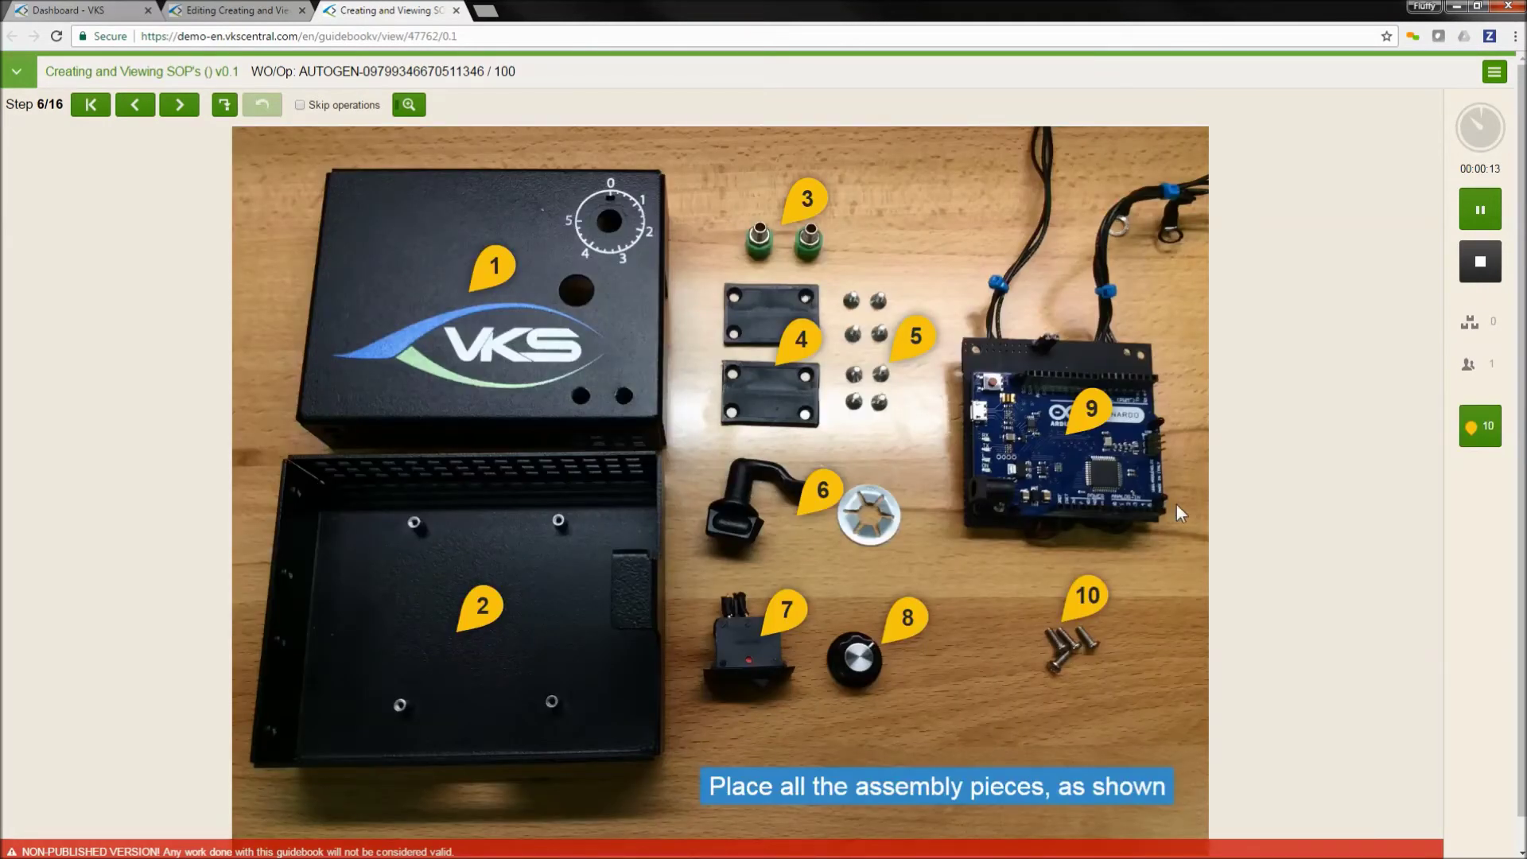
left_click_drag(1196, 503, 447, 580)
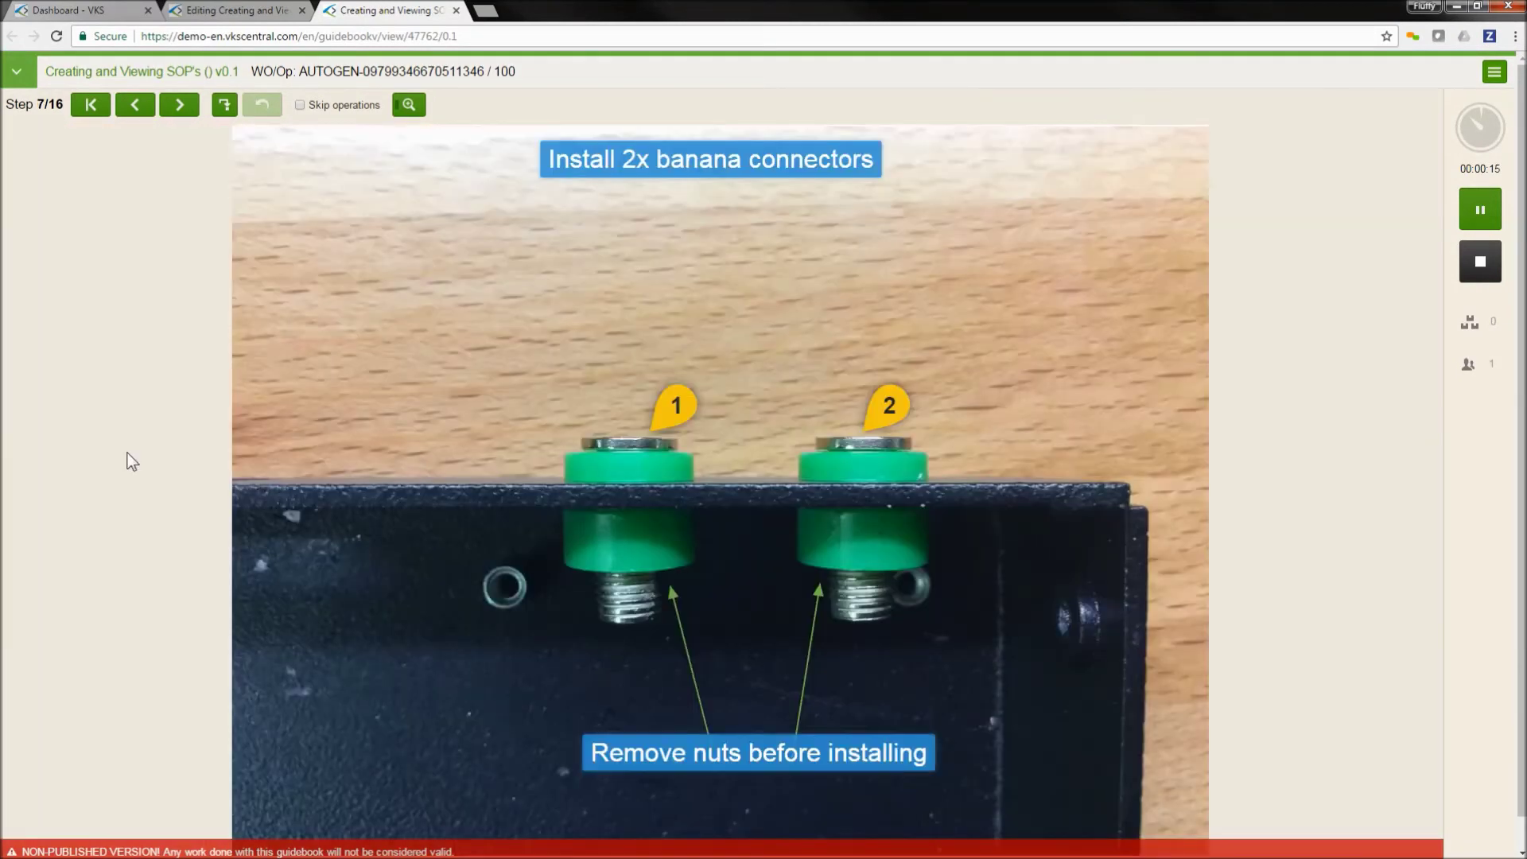
left_click(180, 106)
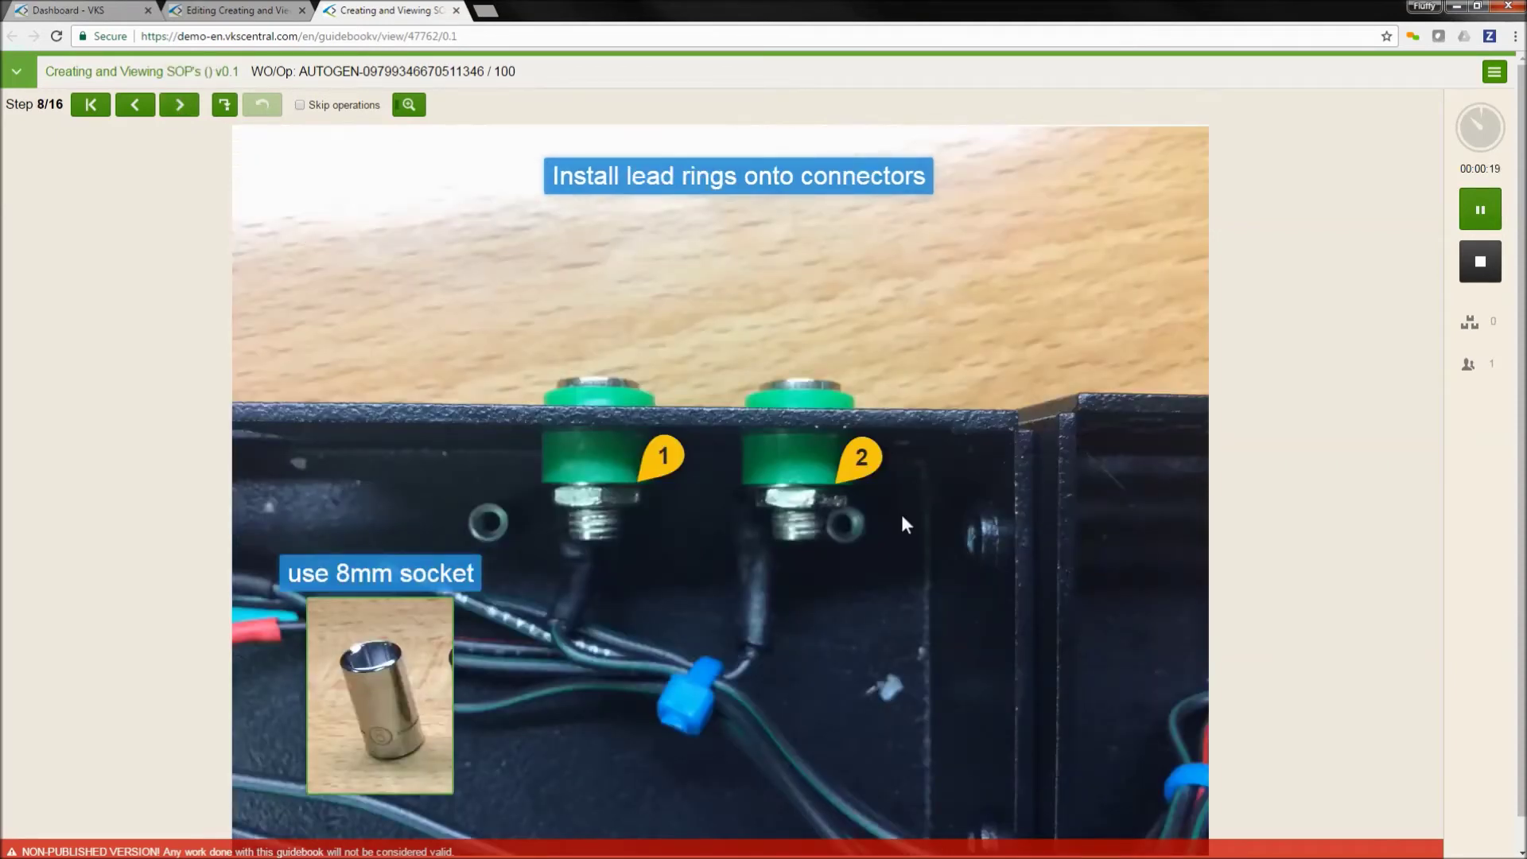
Step: Publish the guidebook with the change description "New release"
left_click(1495, 75)
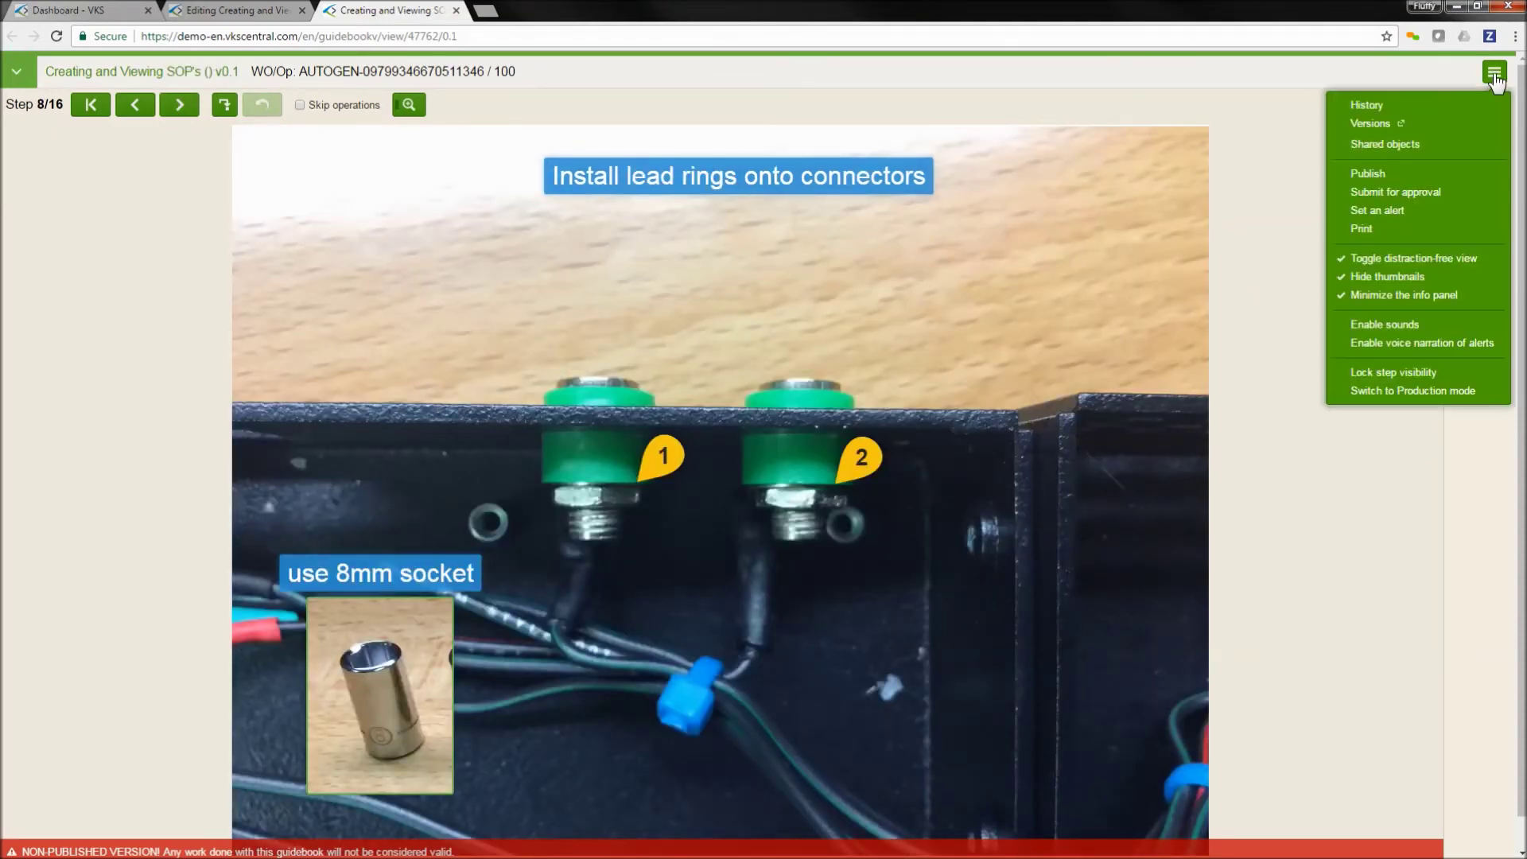
left_click(1398, 179)
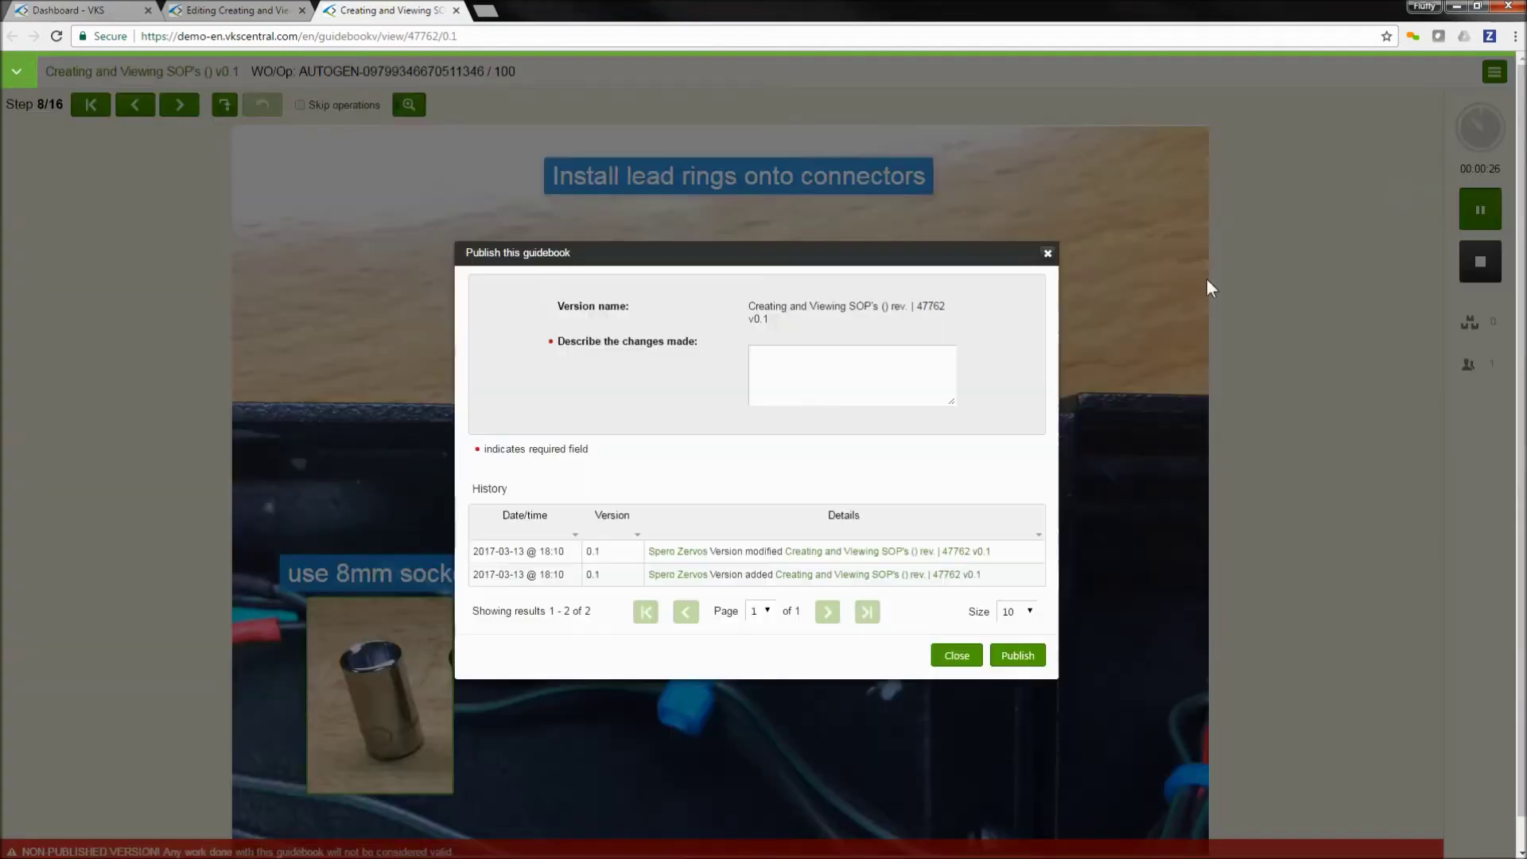
left_click(792, 387)
type("New ")
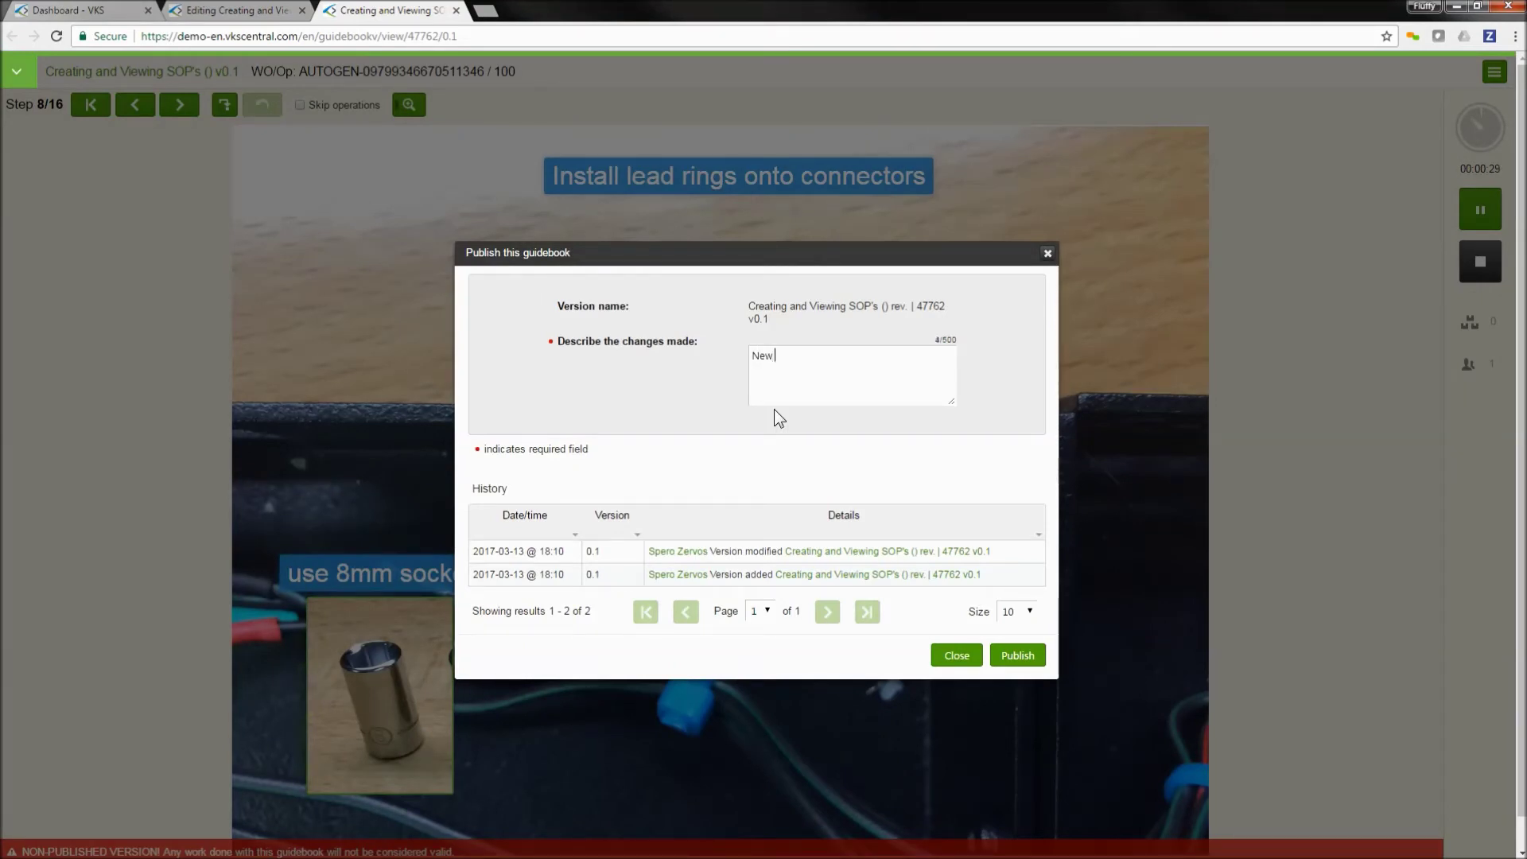
type("release")
left_click(1015, 657)
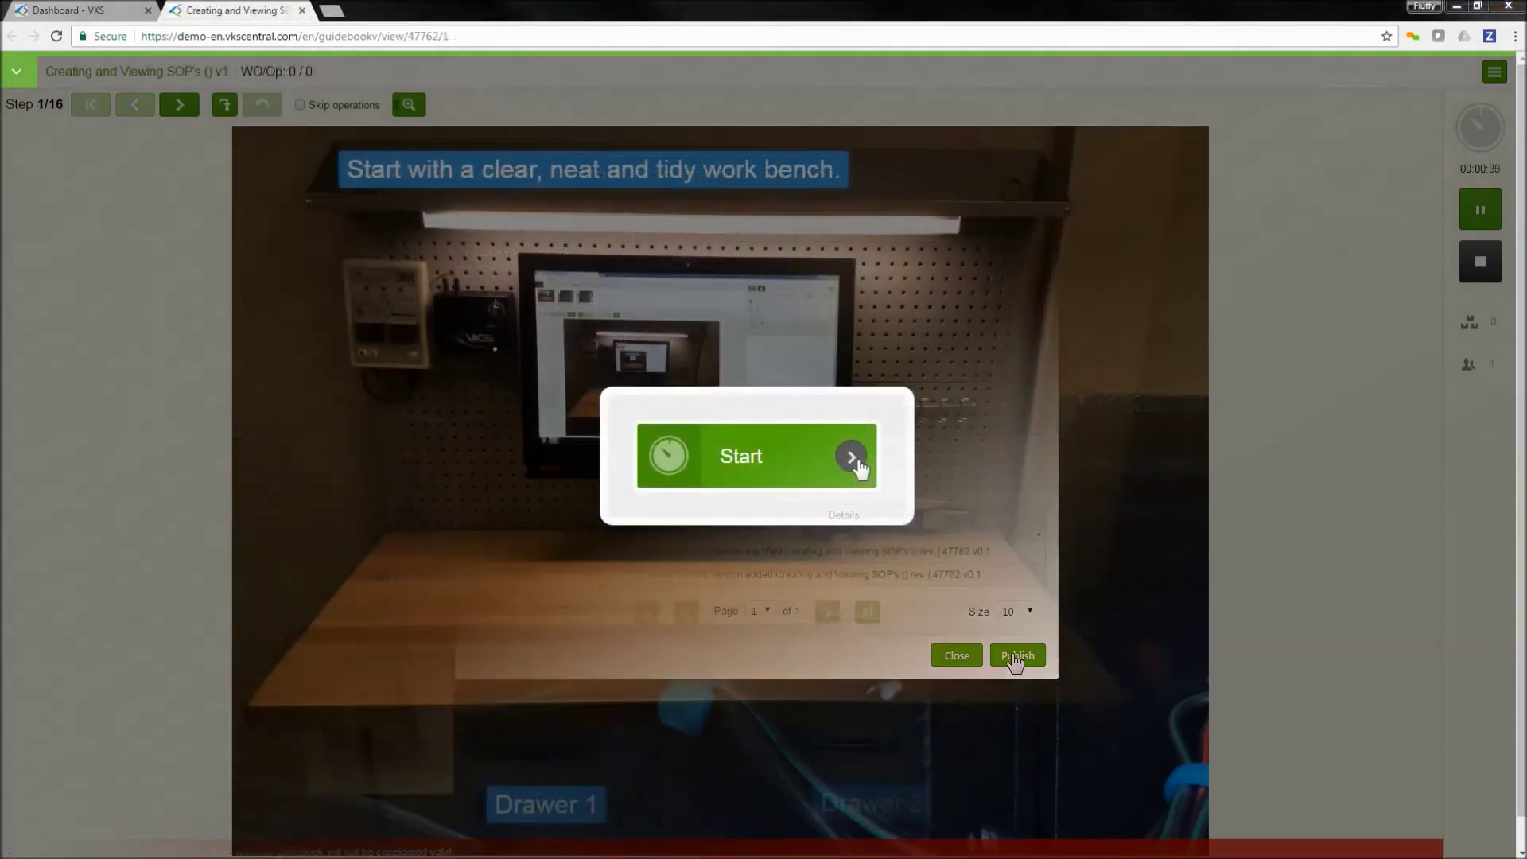
Step: Start the published guidebook v1 and go through its instructions from step 1 to step 8
left_click(853, 460)
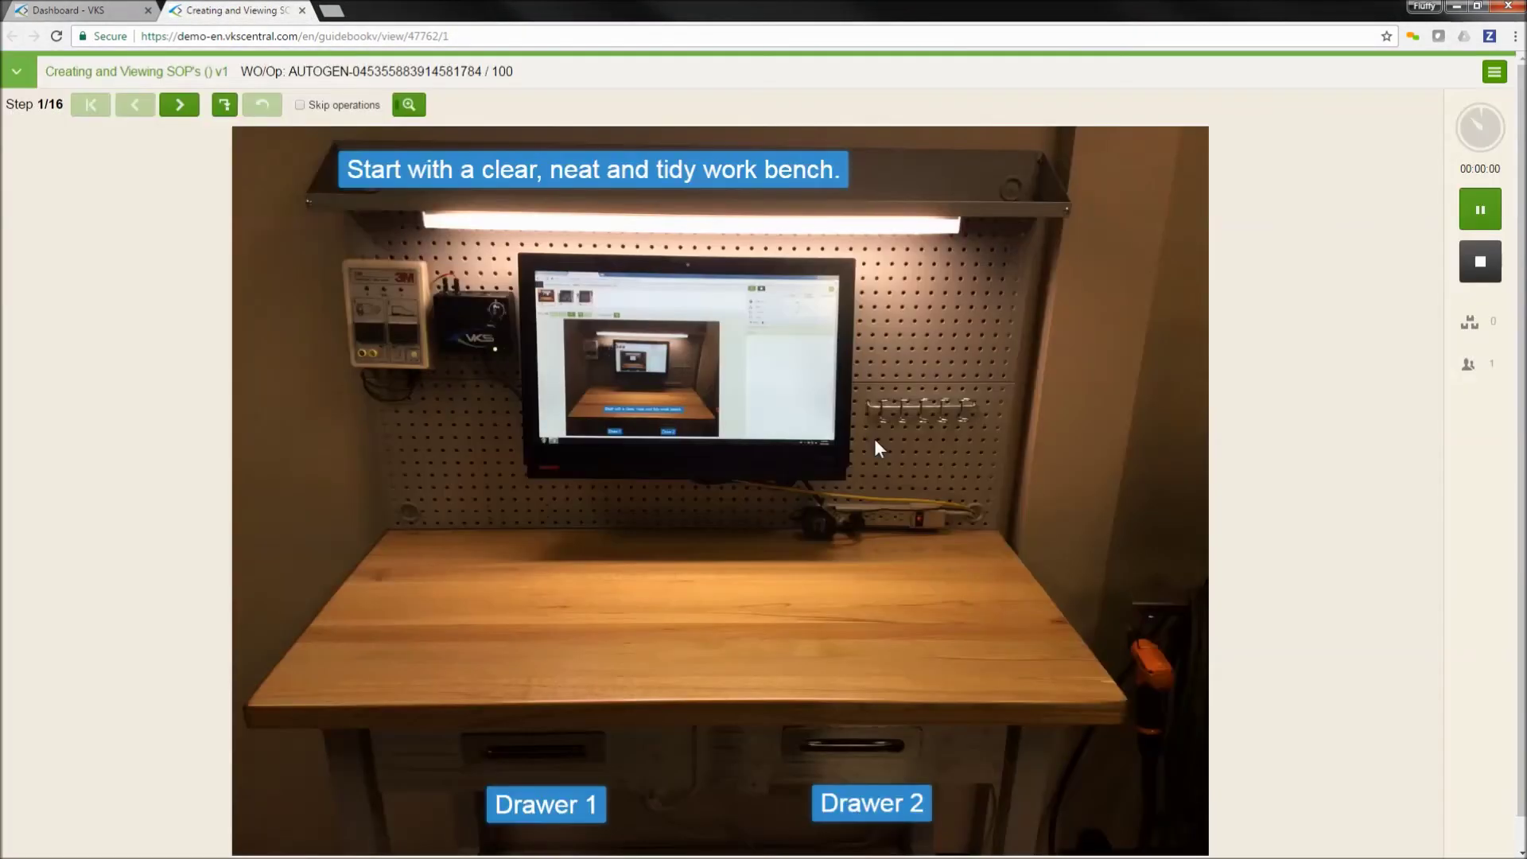
left_click(179, 106)
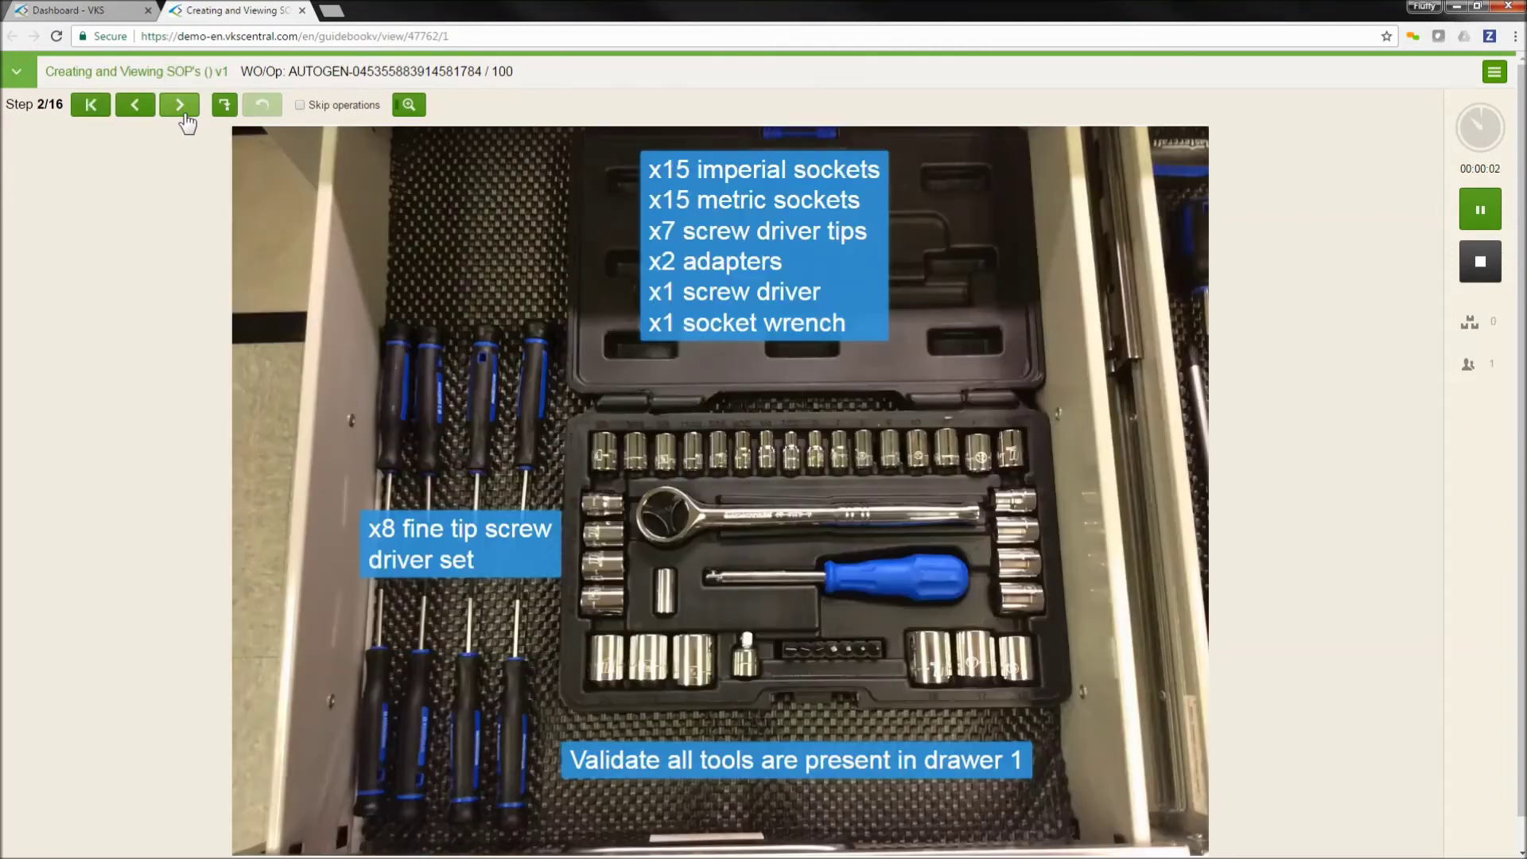
left_click(180, 106)
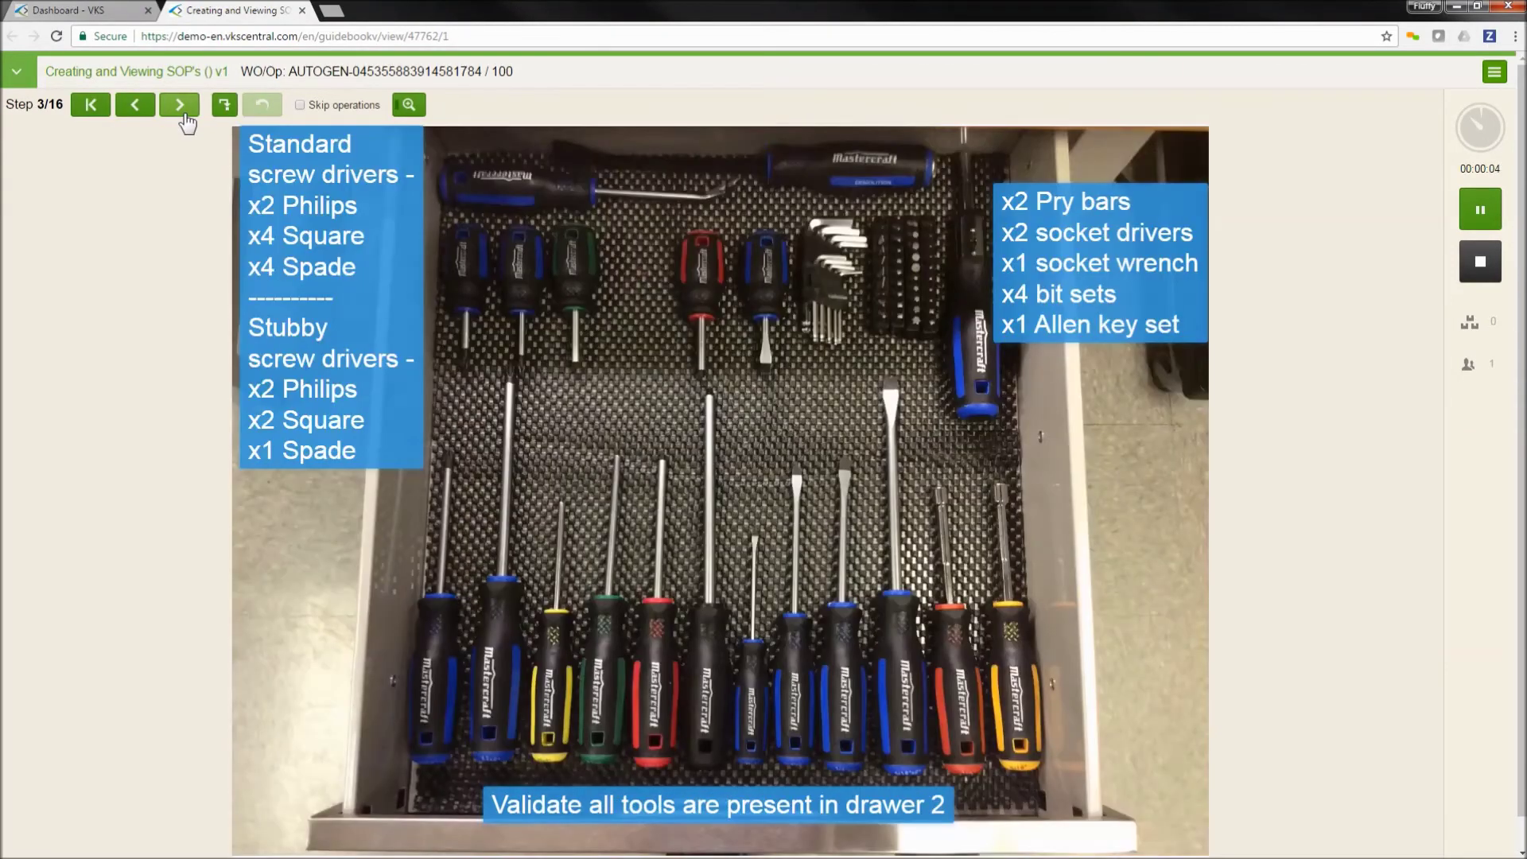
left_click(181, 111)
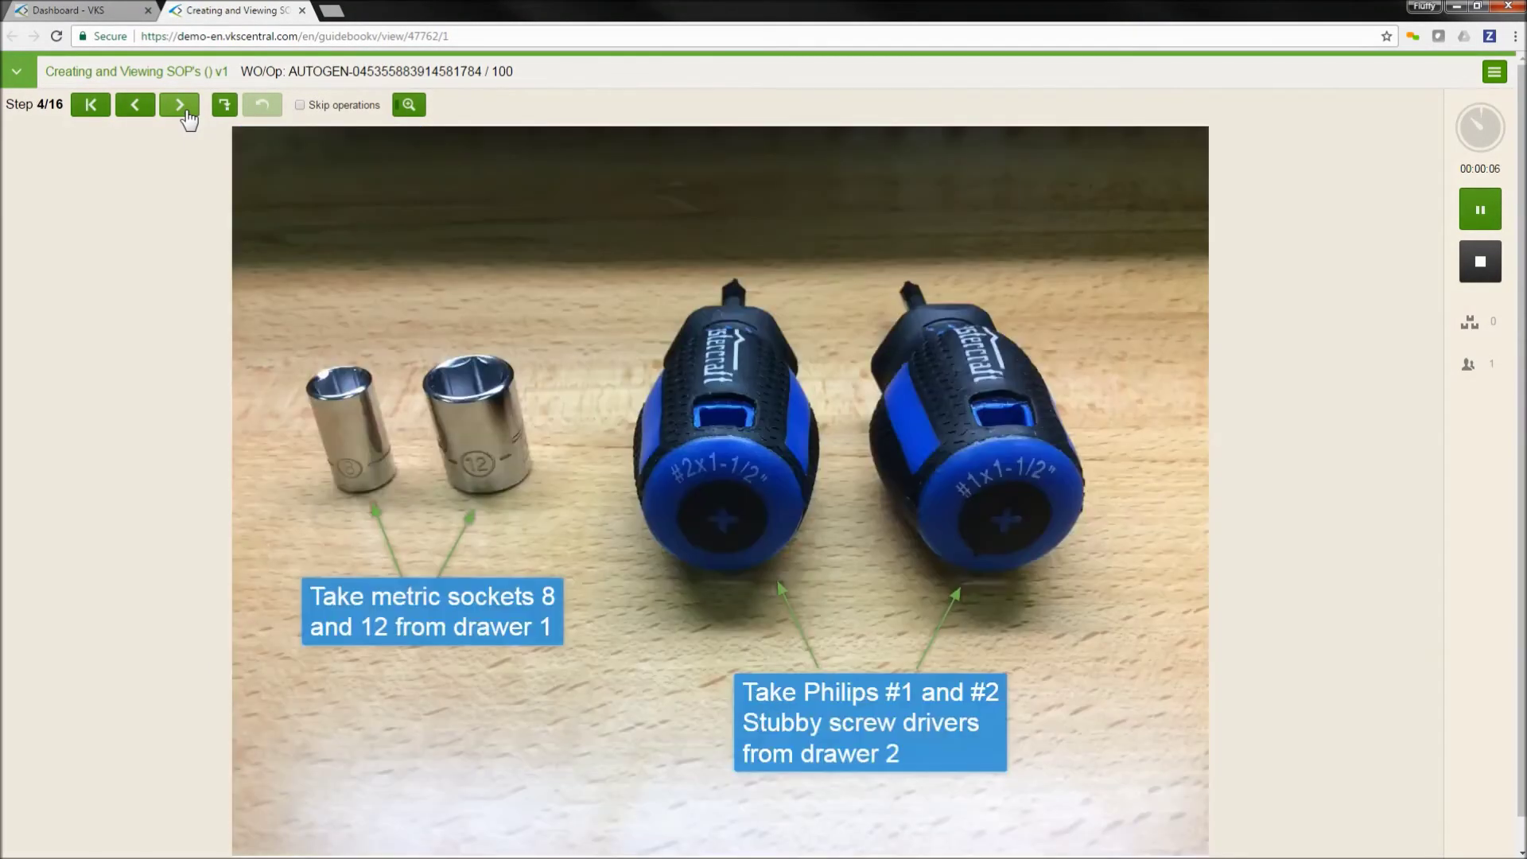
left_click_drag(1197, 512, 41, 519)
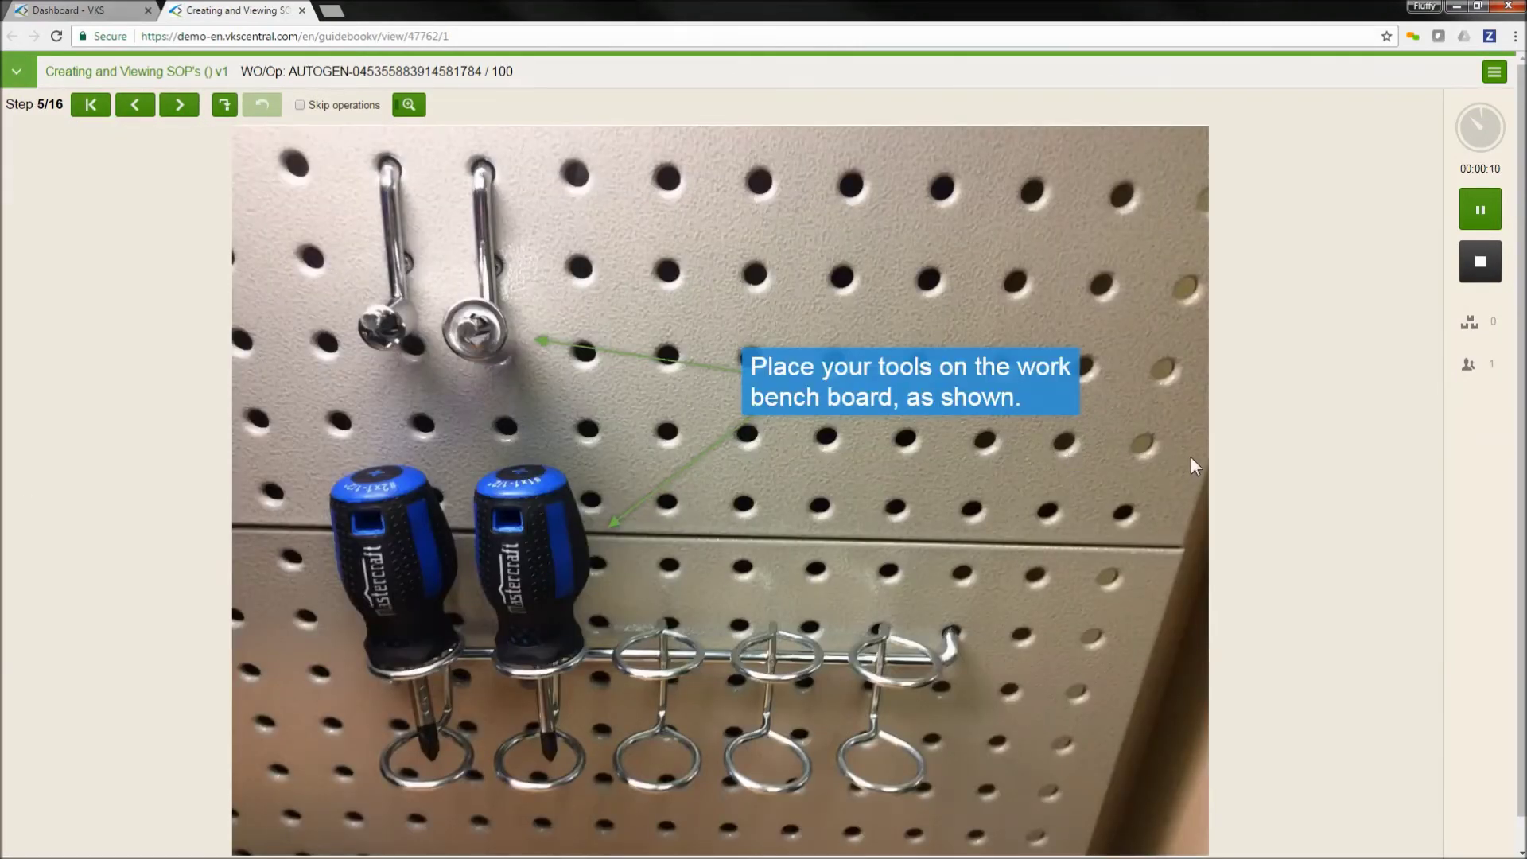
left_click_drag(1192, 465, 570, 472)
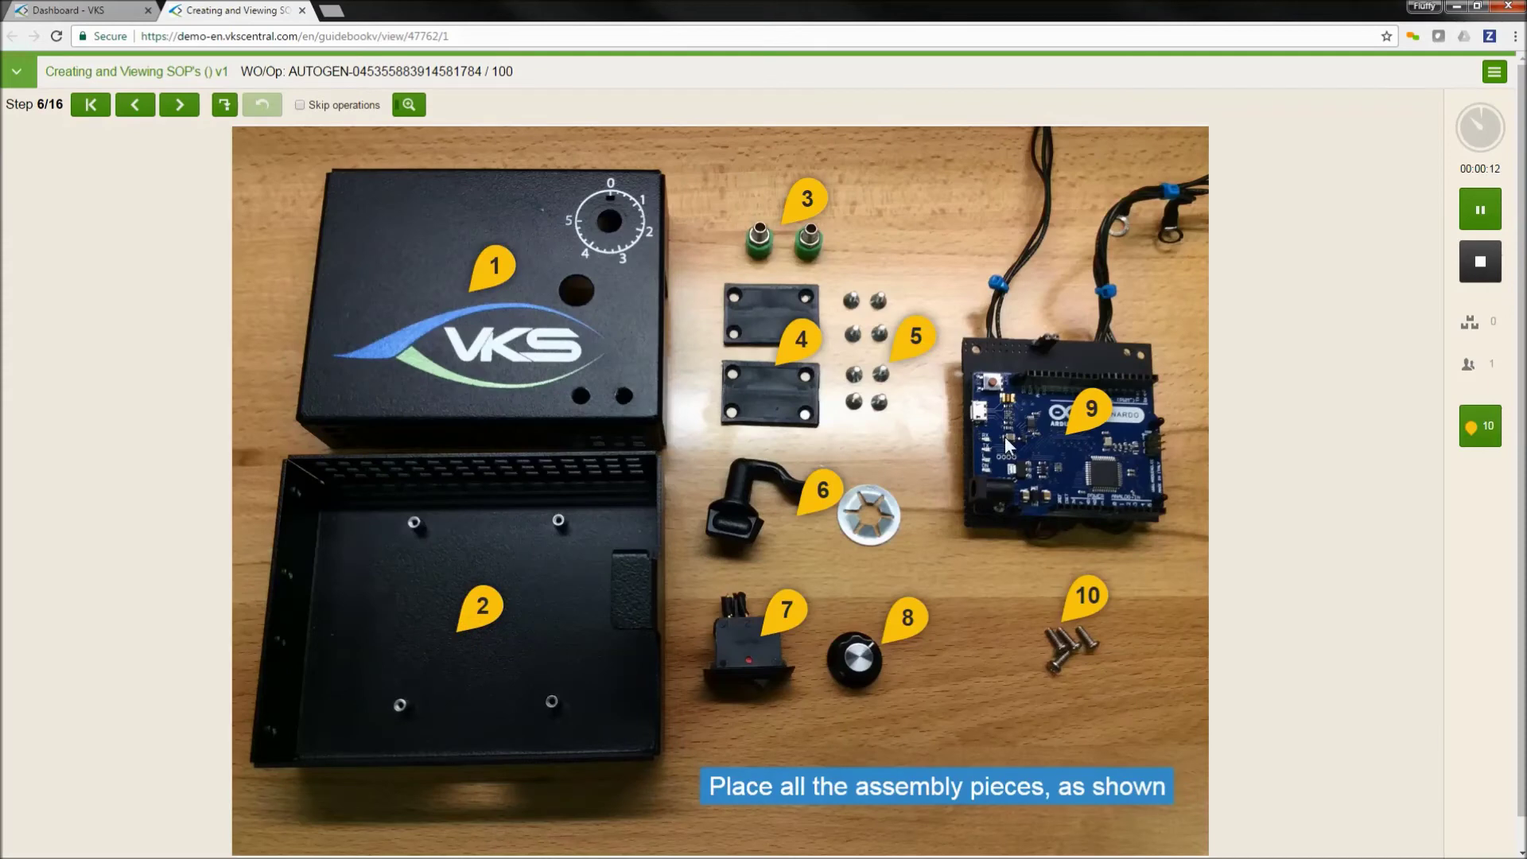
left_click(183, 115)
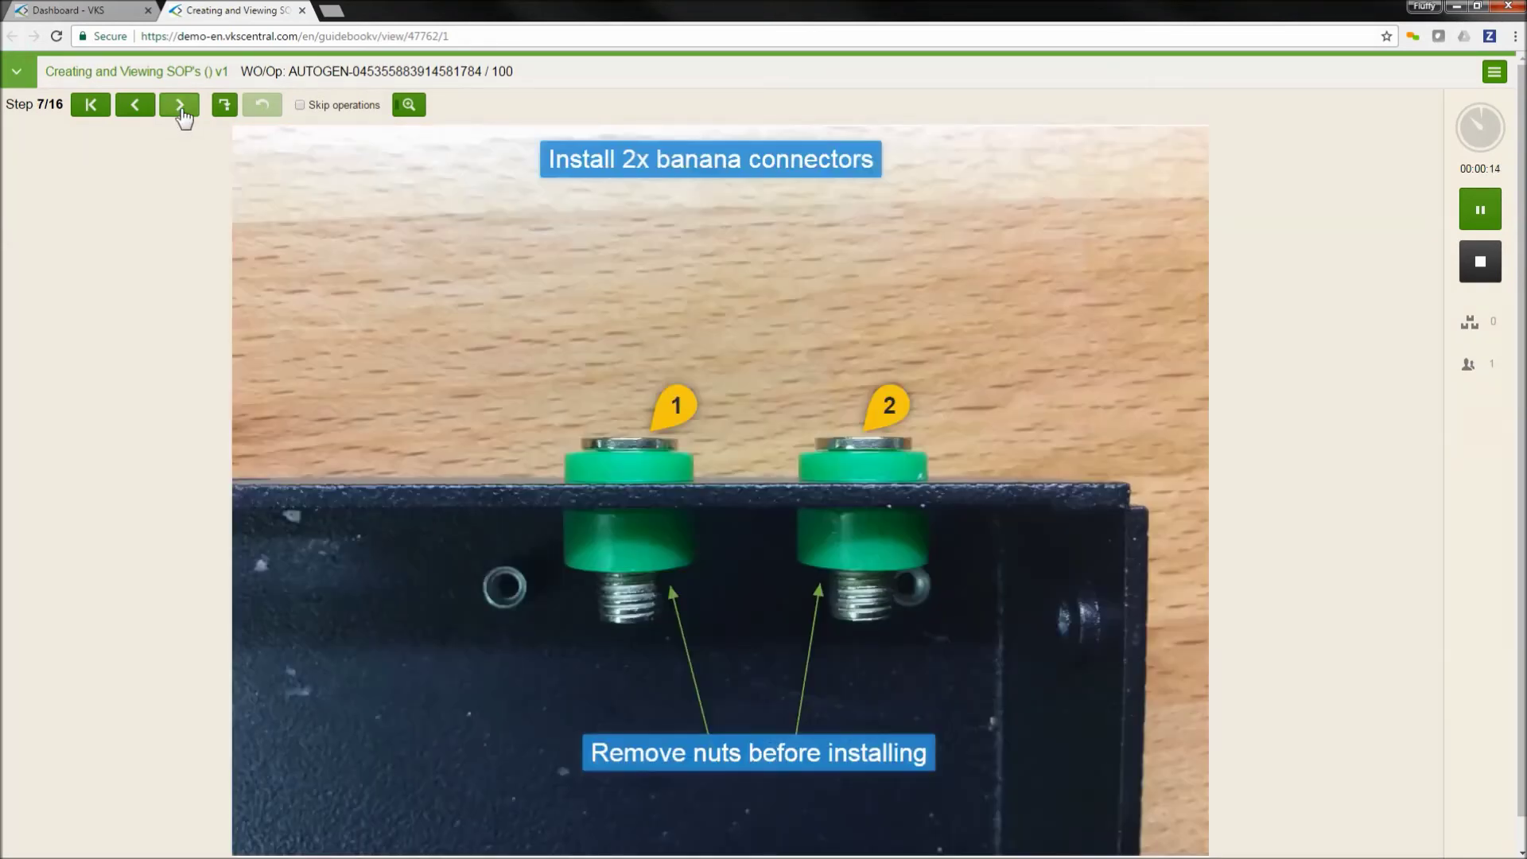
left_click(180, 106)
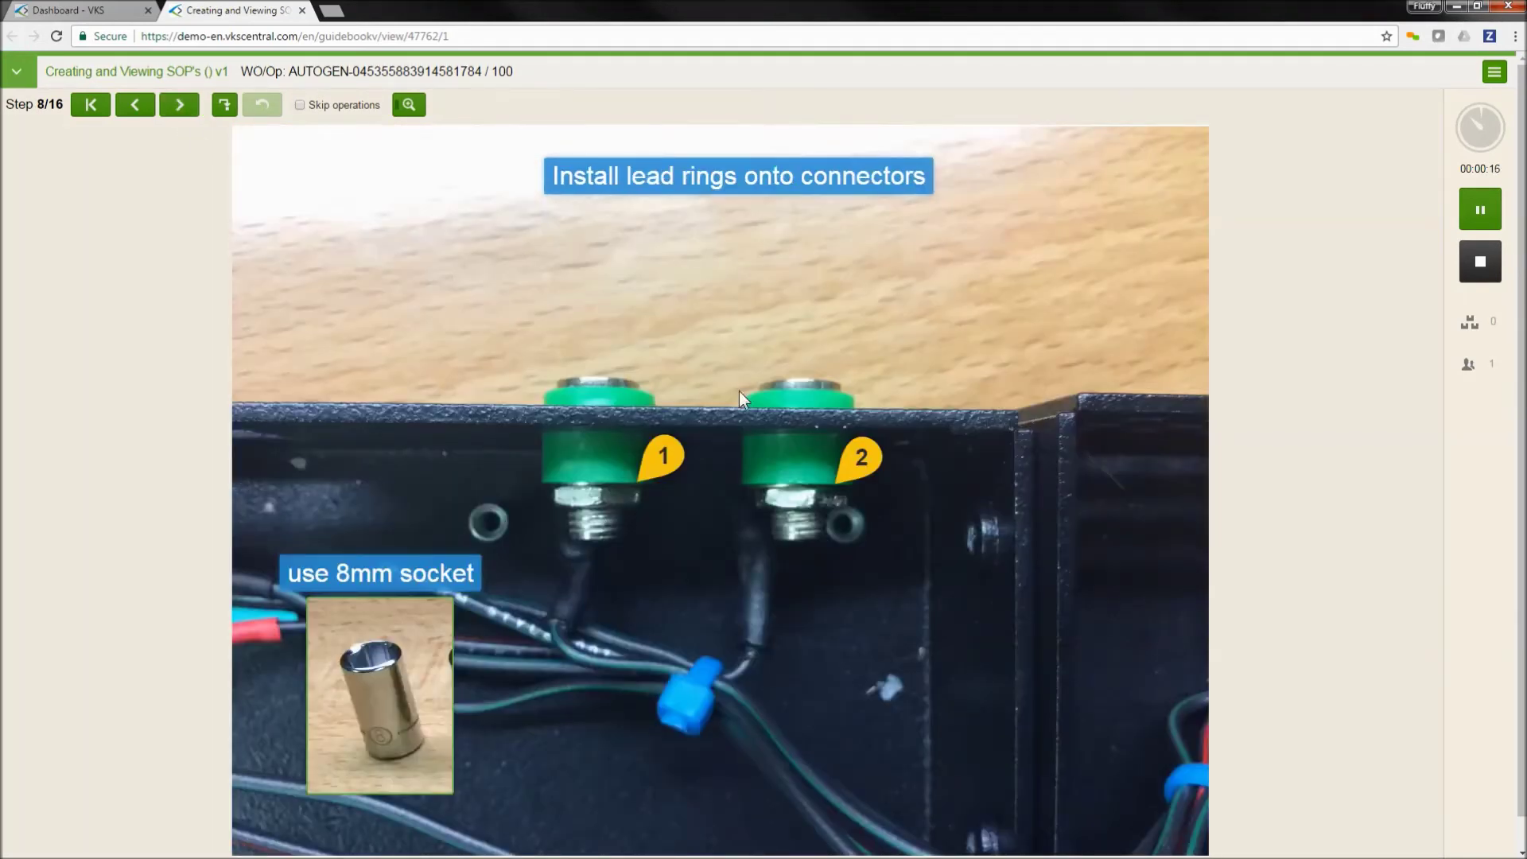
Step: Send the Continuous Improvement Team a message from step 8 about an improvement idea, ending with "idea, please see me at station #2"
left_click(1494, 72)
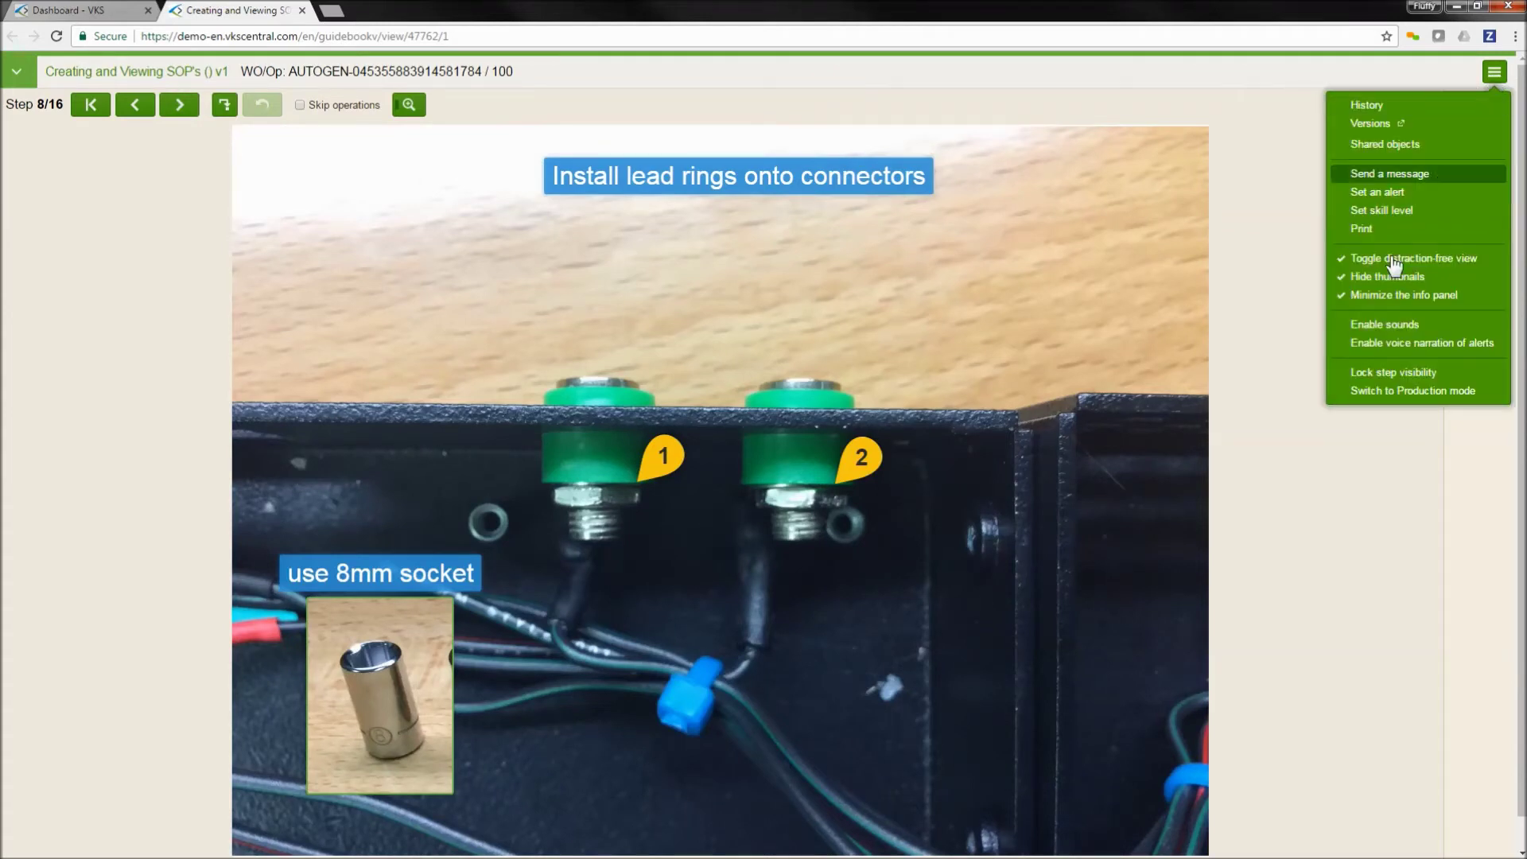
left_click(1393, 178)
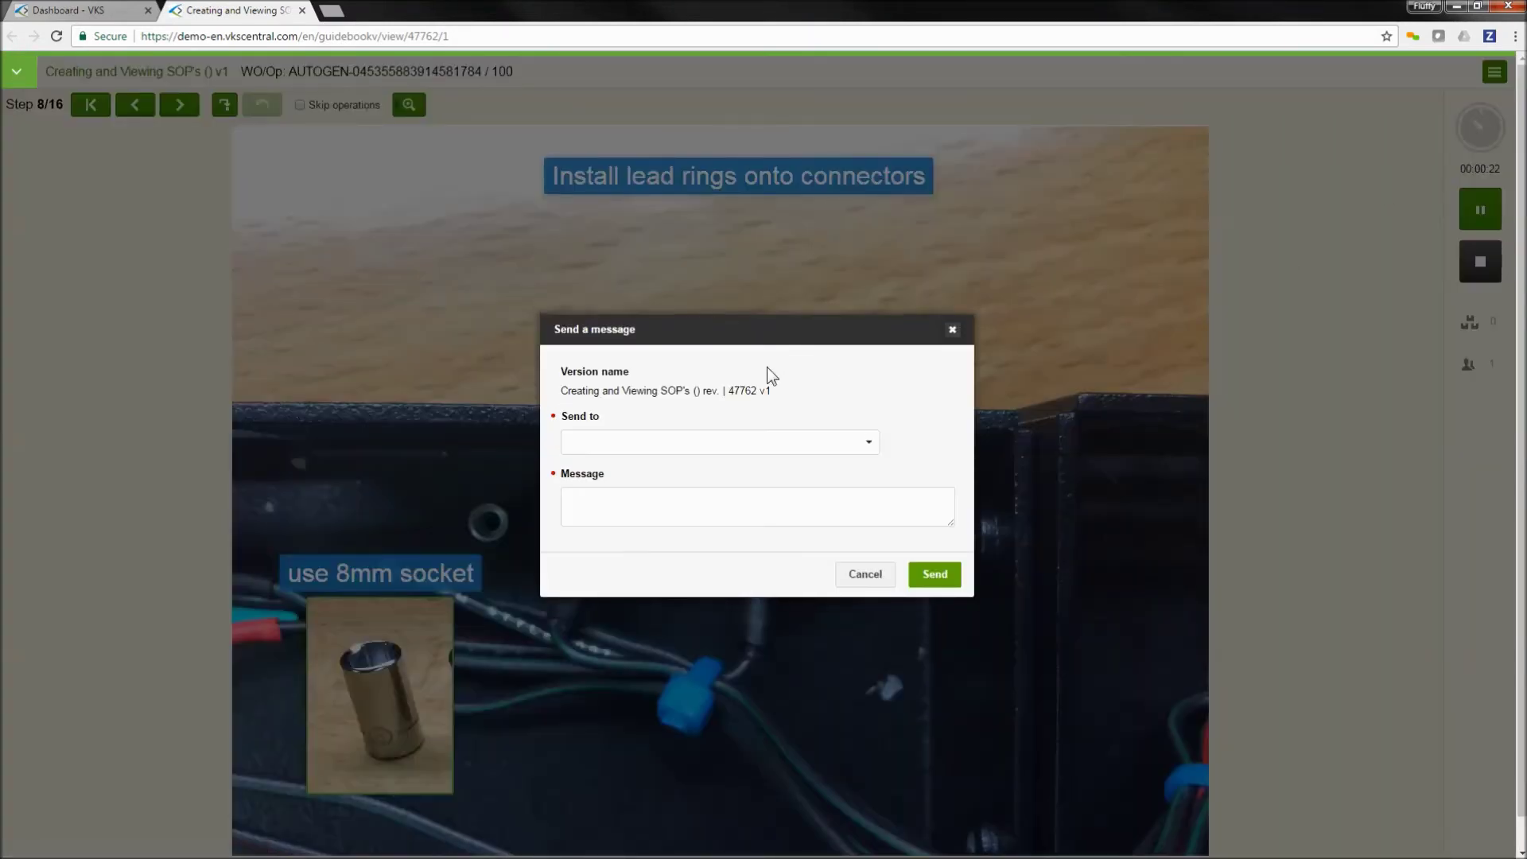
left_click(740, 443)
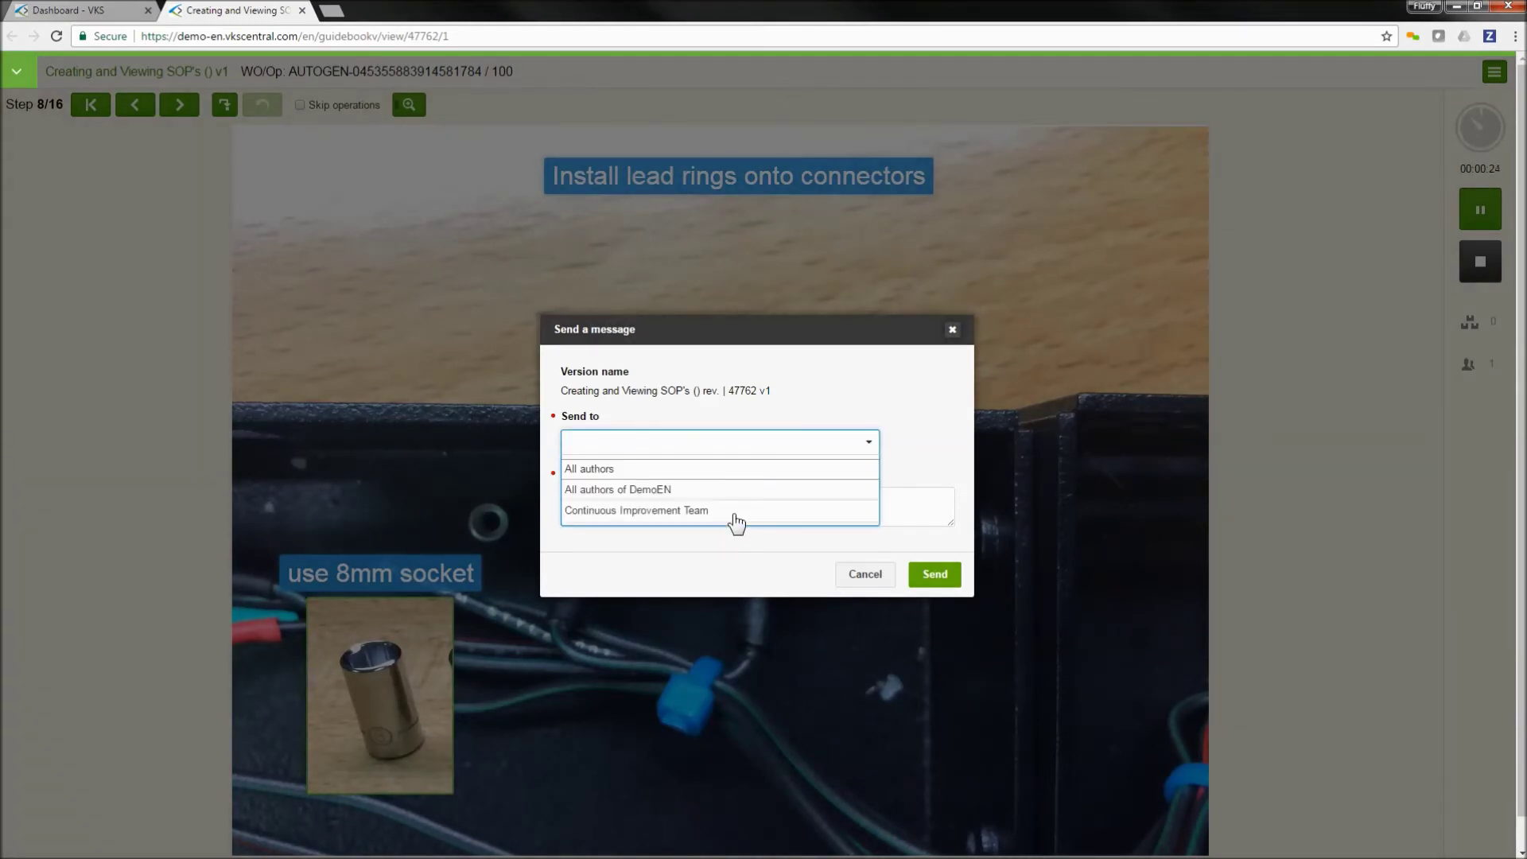
left_click(730, 511)
left_click(747, 509)
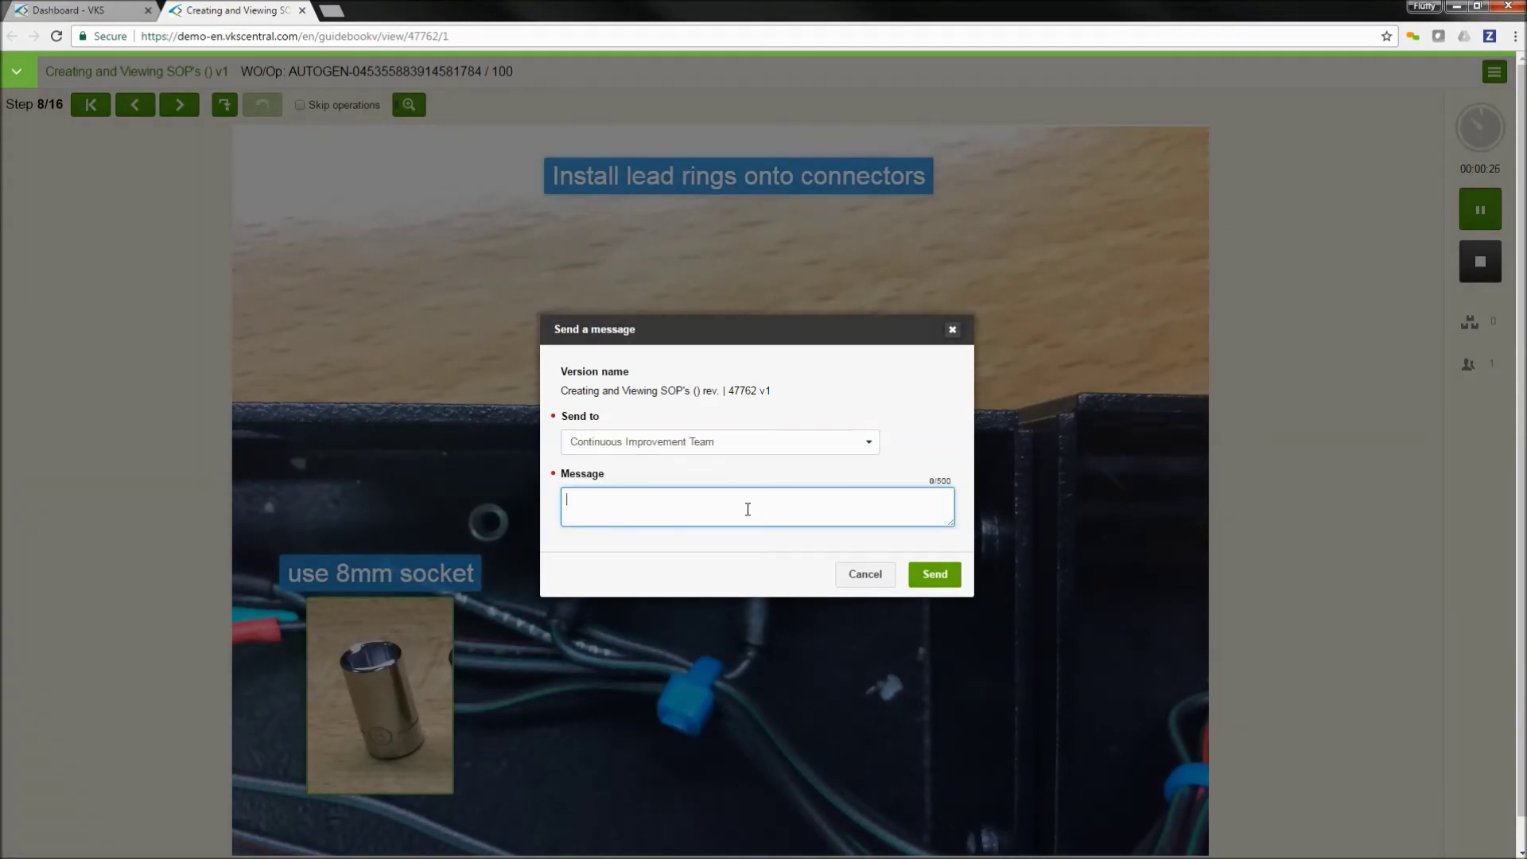
type("In")
key("BackSpace")
type("mp")
type("idea, please see me at station #2")
left_click(937, 580)
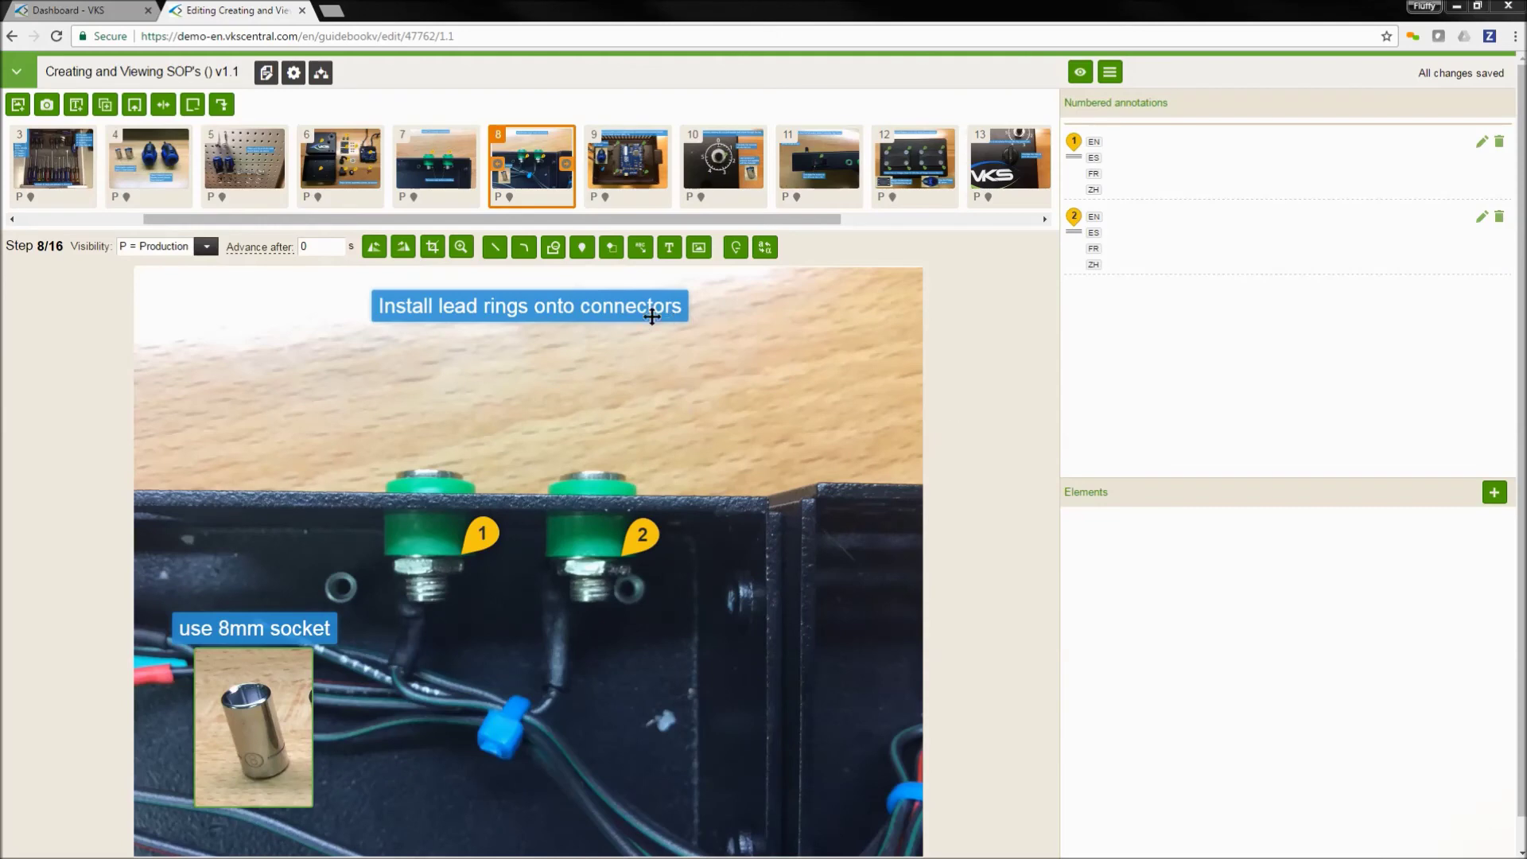
Step: Extend step 8's heading to "Install lead rings onto connectors, Install nuts" and "Tighten nuts 1/4 turn past sharp rise in torque" on a second line
double_click(635, 307)
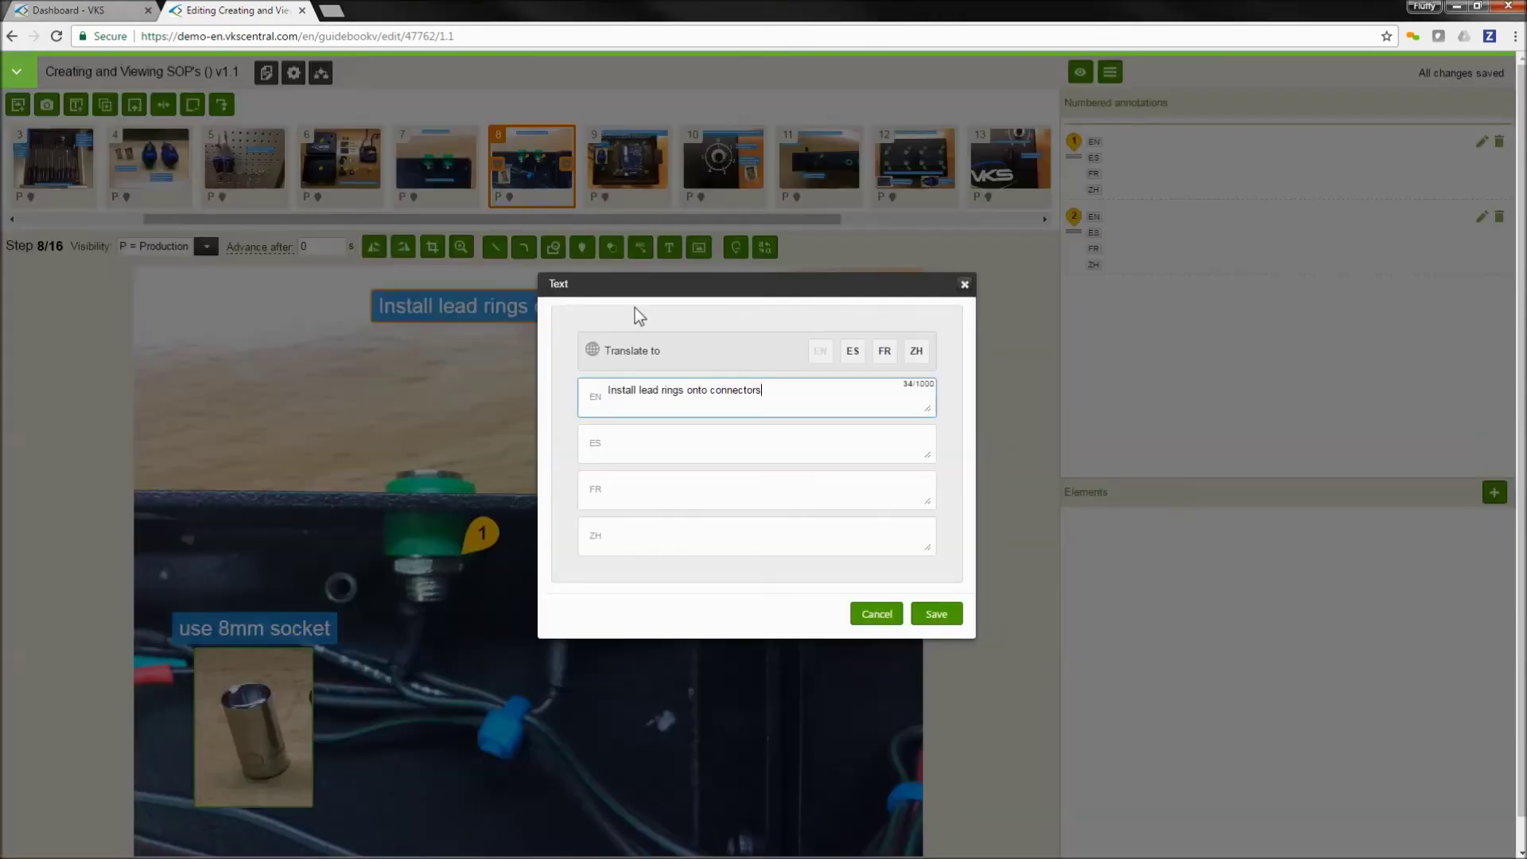
type(",")
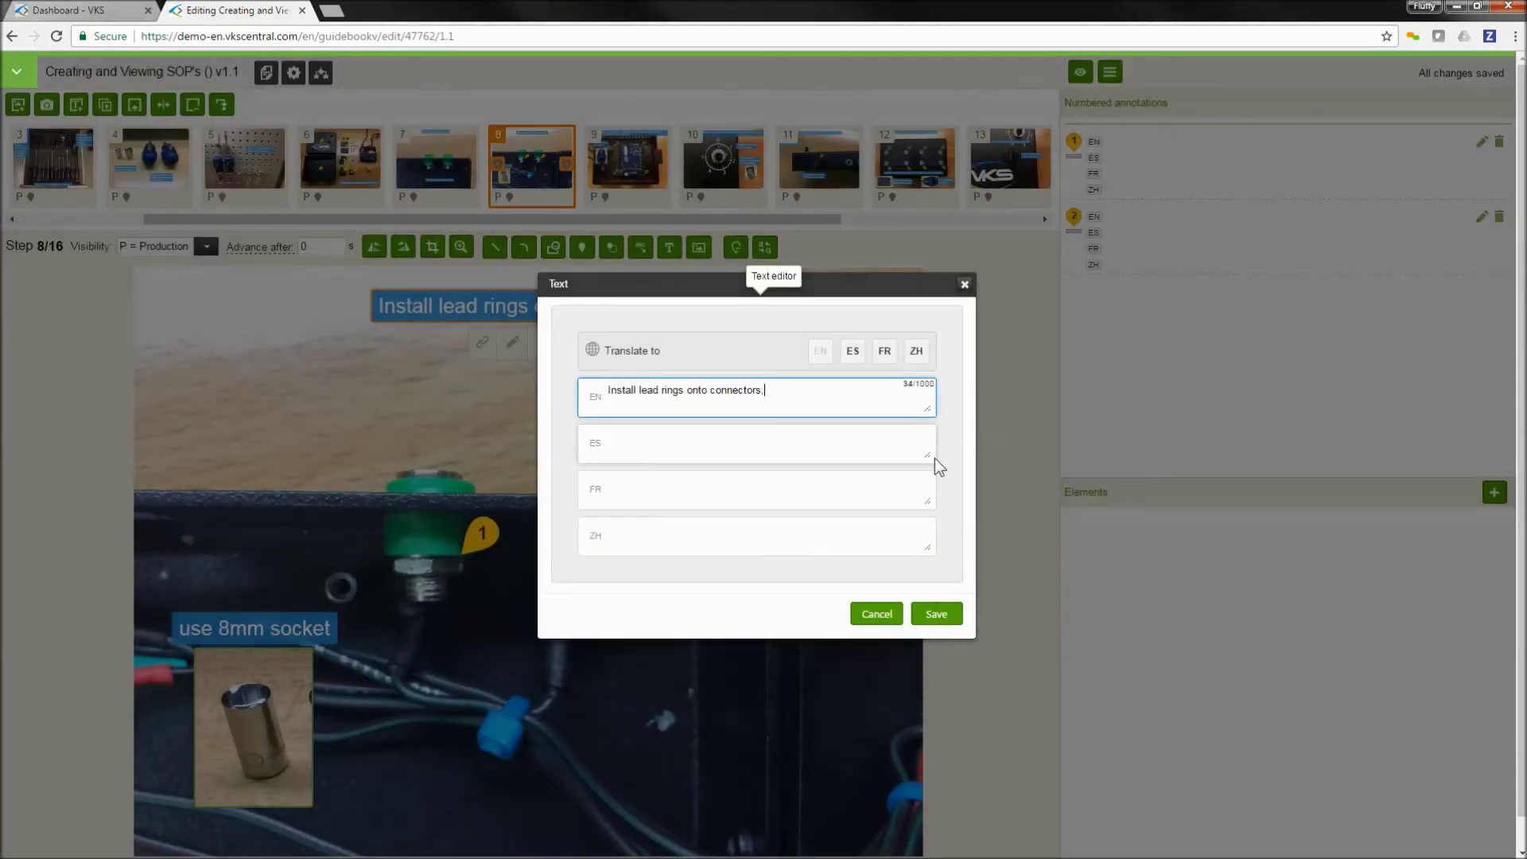
type(" Install nut")
type("s ")
type("Tighten")
type(" nuts 1/")
type("4 turn pas")
type("t sharp ris")
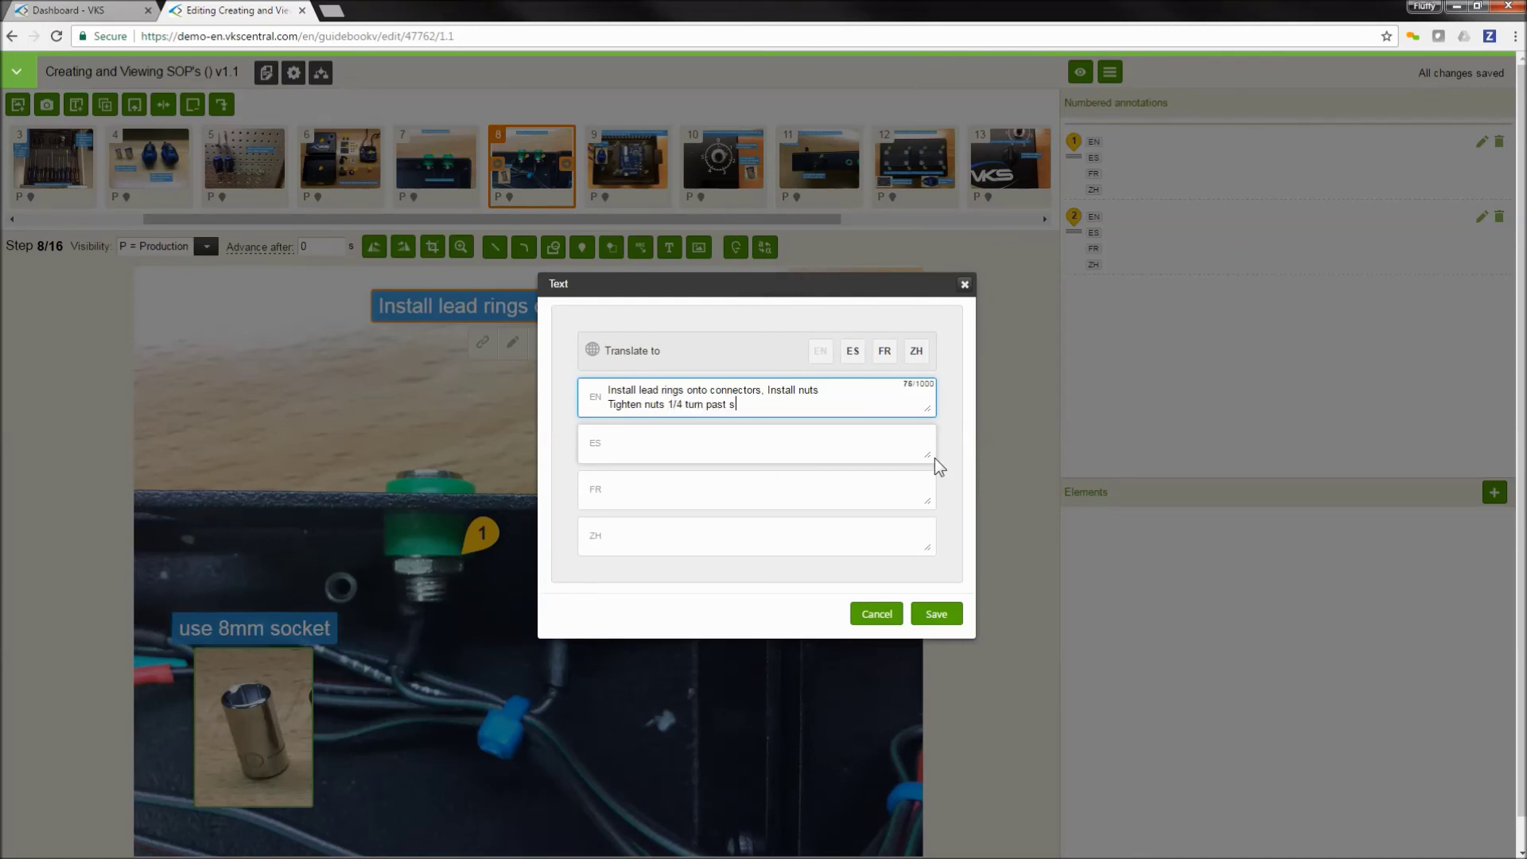
type("e in torque")
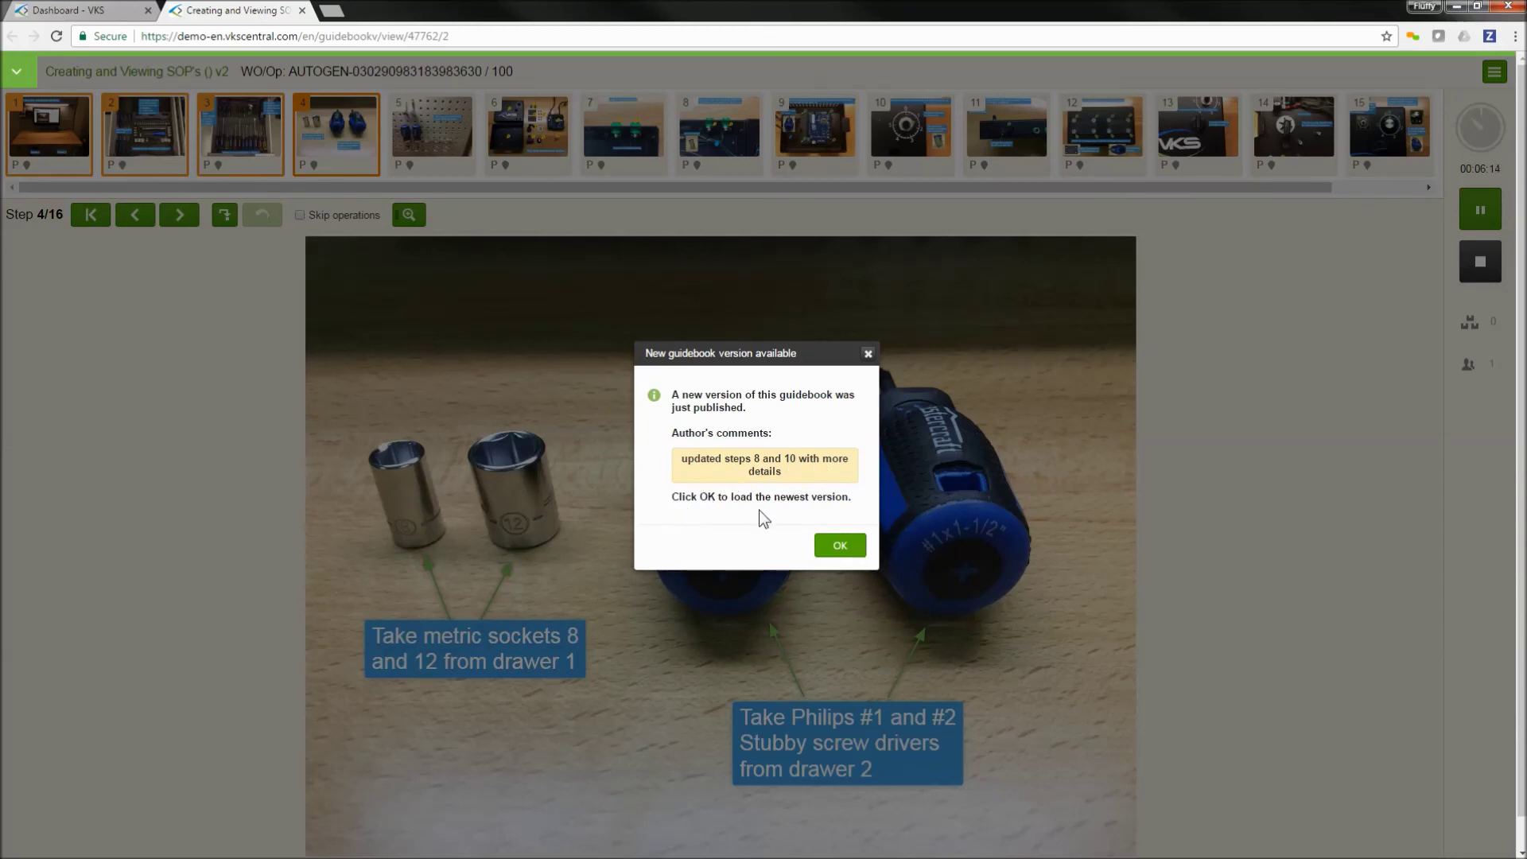
Step: Accept the new version notice in the viewer to load the newest version of the guidebook
left_click(841, 548)
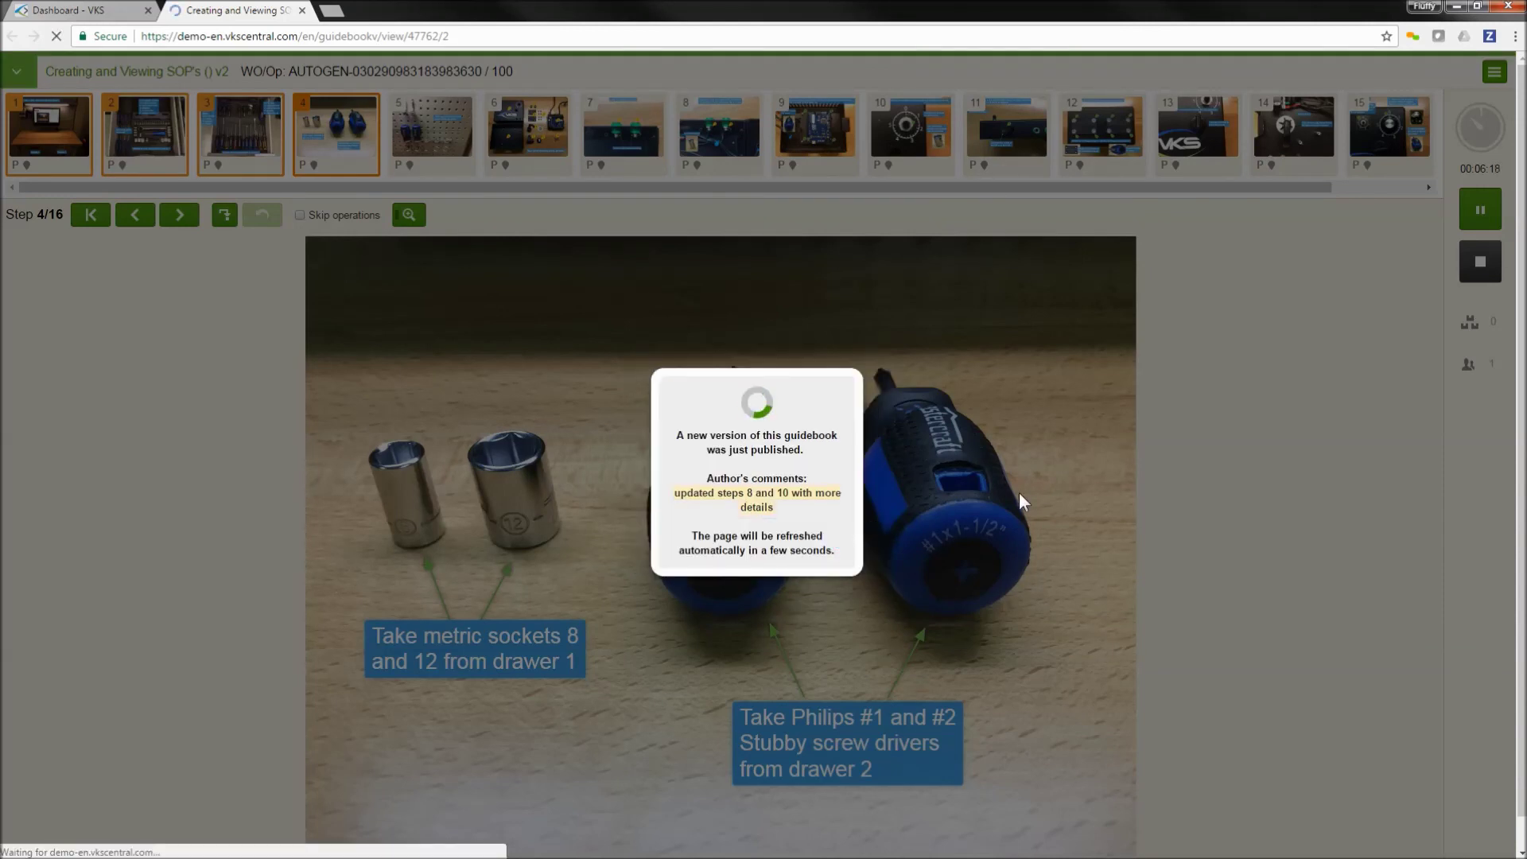